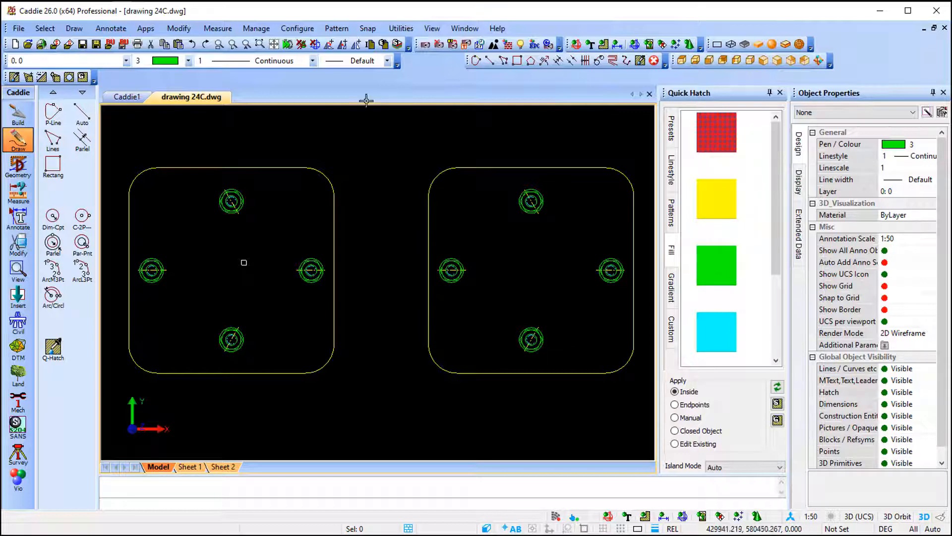
# Set the application's Activating Tool environment setting to By Click and apply it.
pyautogui.click(299, 28)
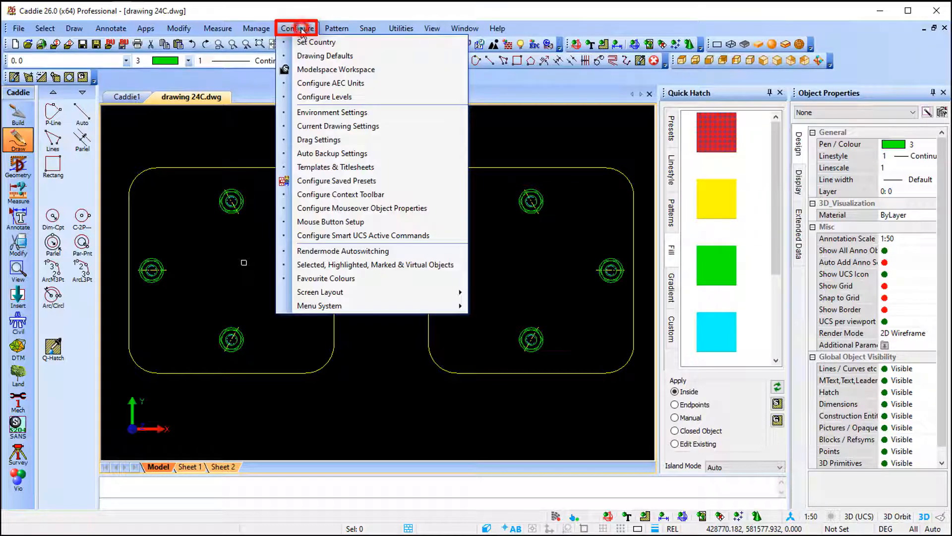
pyautogui.click(357, 113)
pyautogui.click(352, 98)
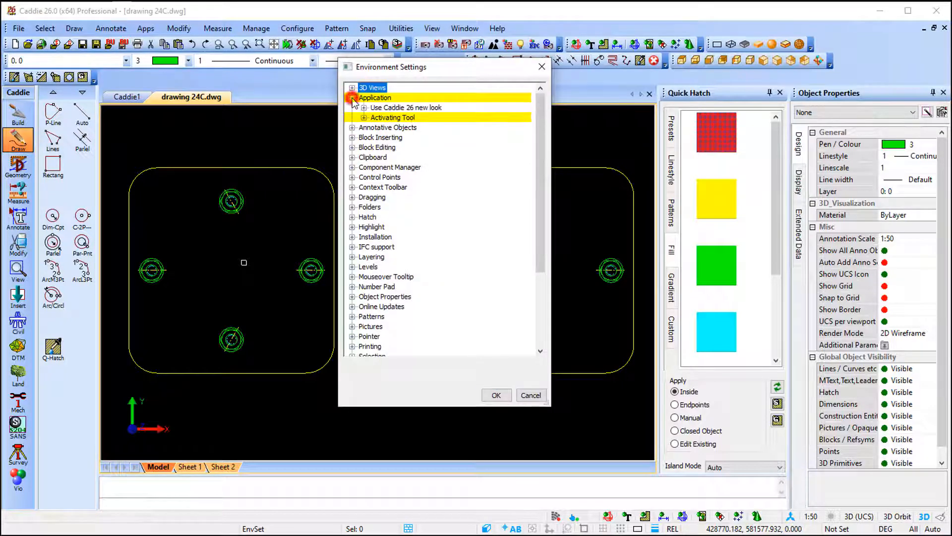
pyautogui.click(364, 117)
pyautogui.click(392, 128)
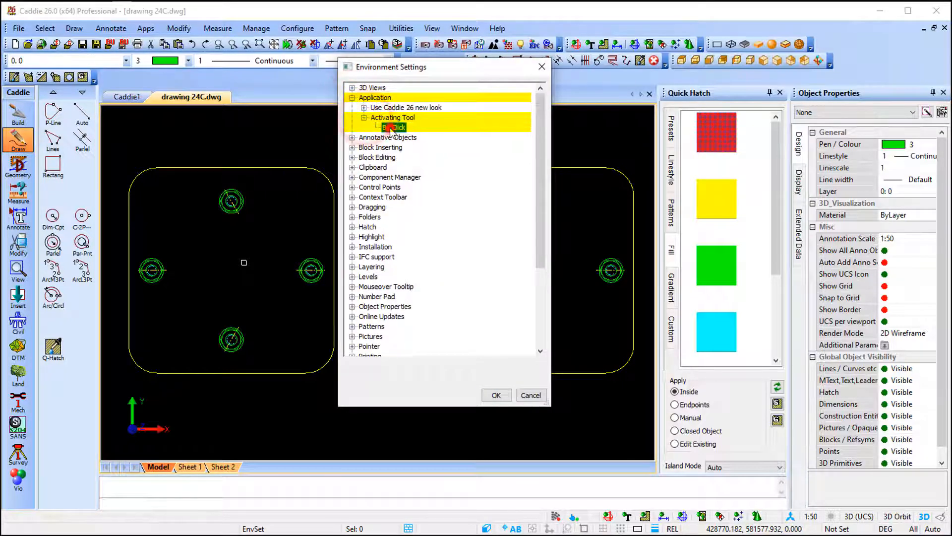
pyautogui.click(515, 371)
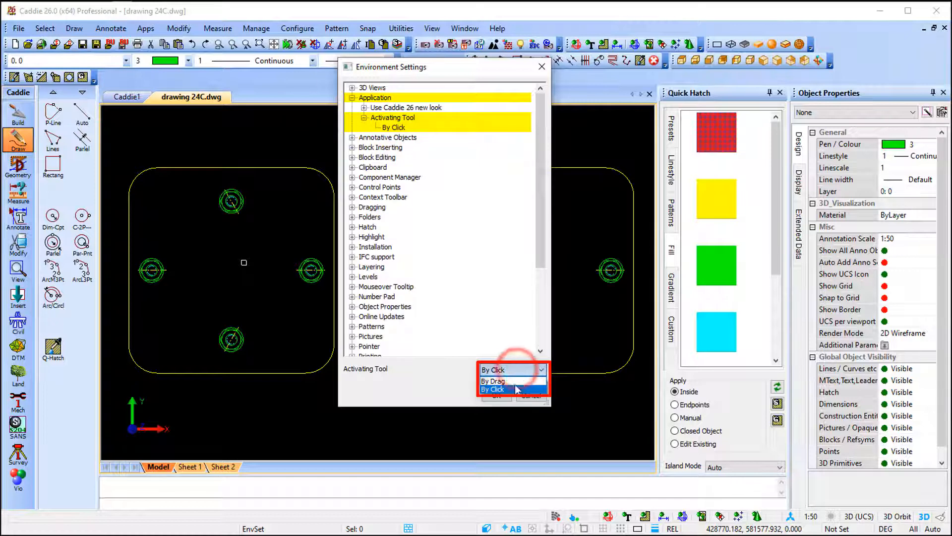
pyautogui.click(515, 382)
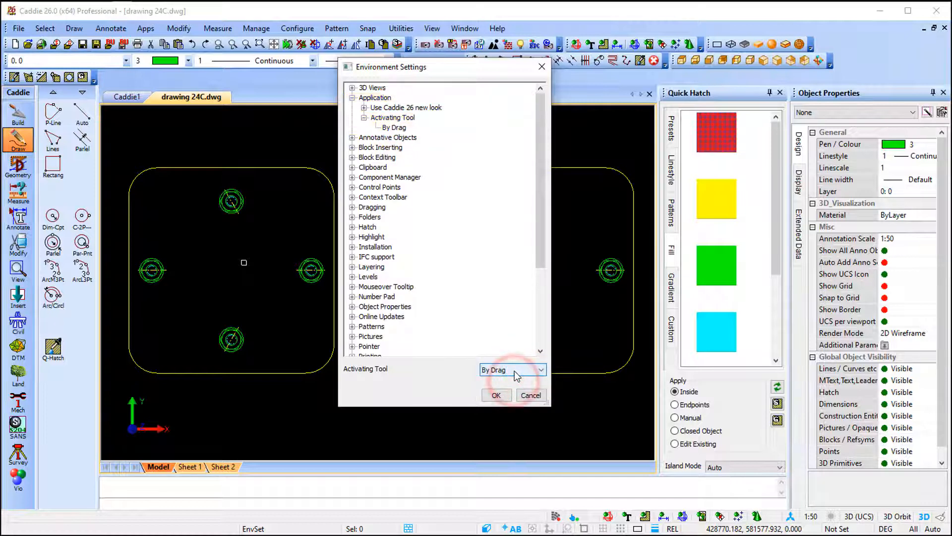
pyautogui.click(516, 375)
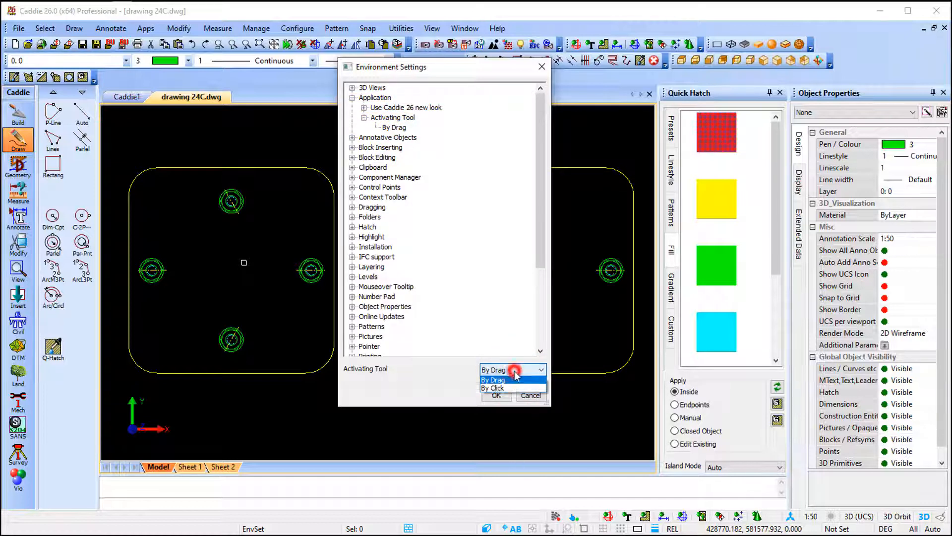
pyautogui.click(516, 387)
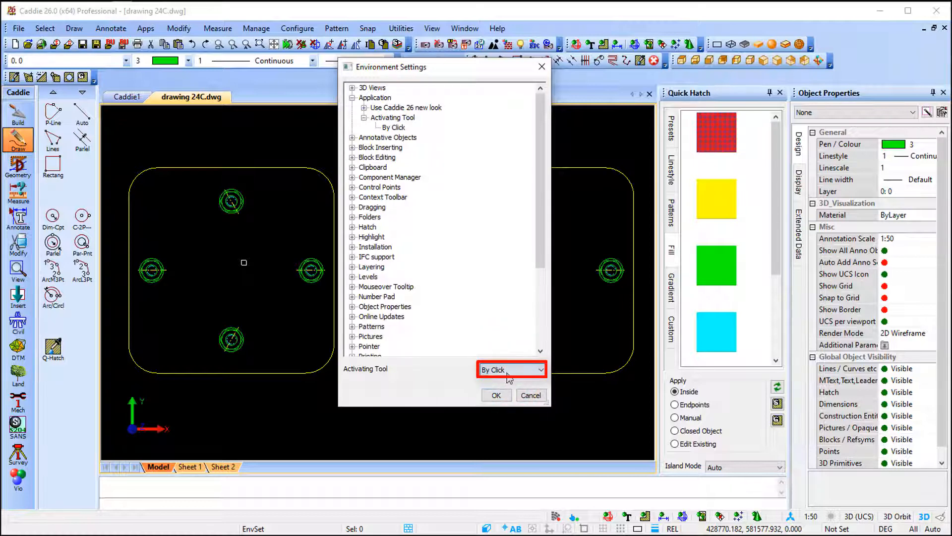
pyautogui.click(496, 395)
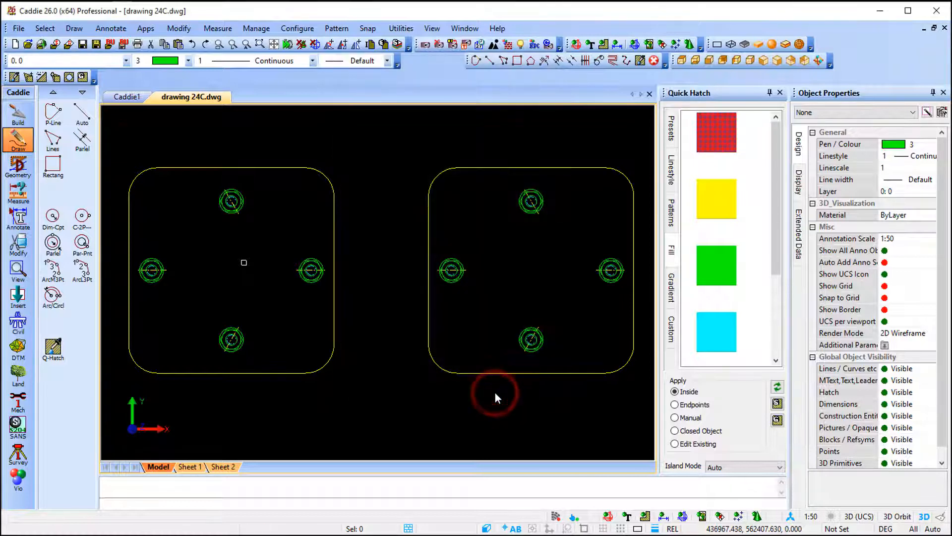
# Fill the inside of the left plate with the solid red hatch and delete that hatch.
pyautogui.click(715, 134)
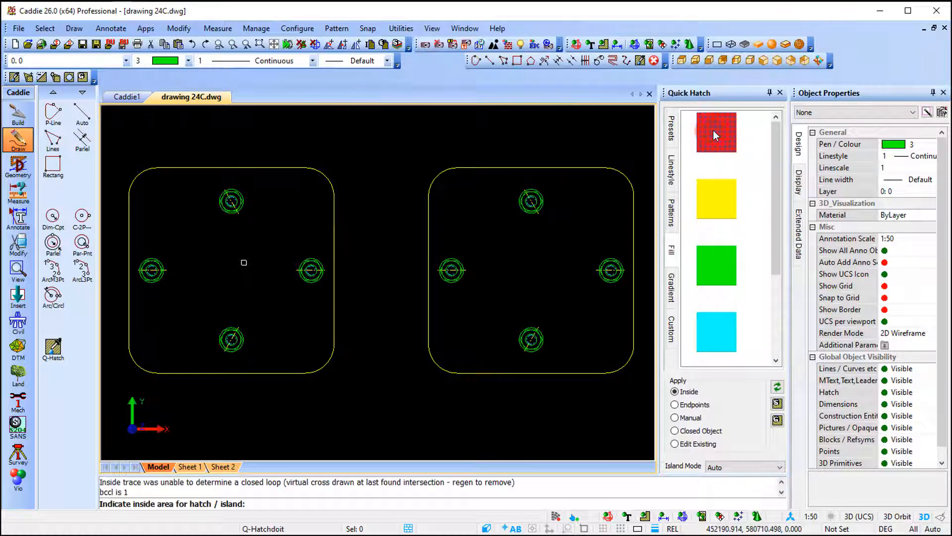
pyautogui.click(276, 366)
pyautogui.rightClick(276, 330)
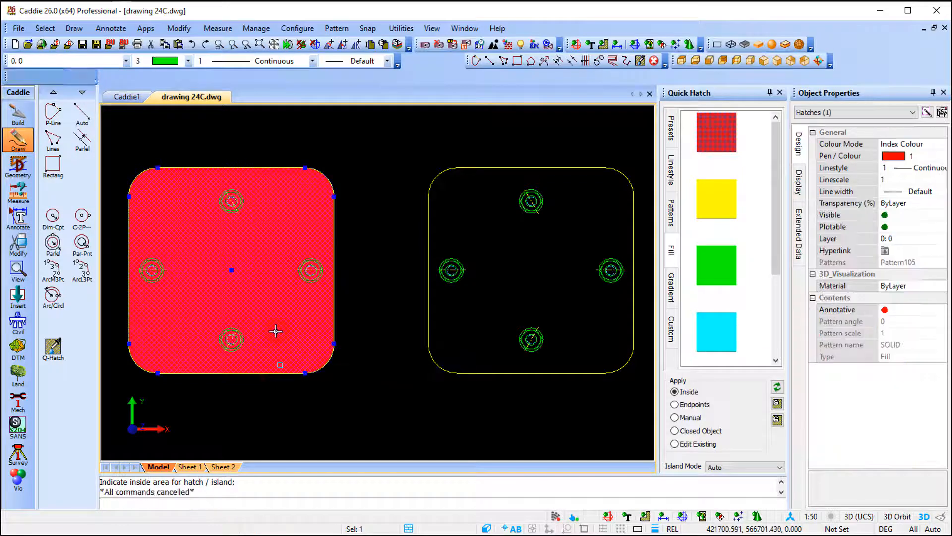
pyautogui.press('Delete')
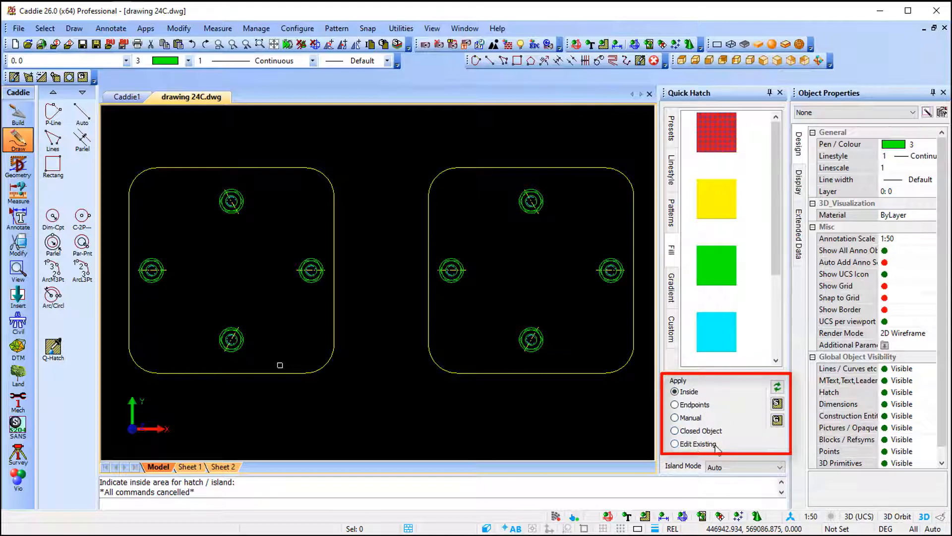
# With Island Mode on Auto, fill the left plate with solid red and make its four bolt circles islands.
pyautogui.click(734, 467)
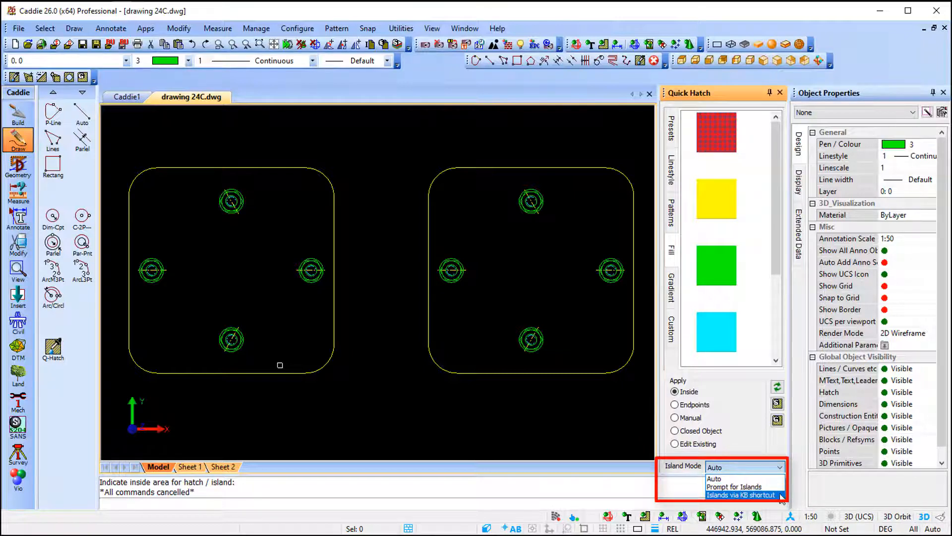
pyautogui.click(744, 477)
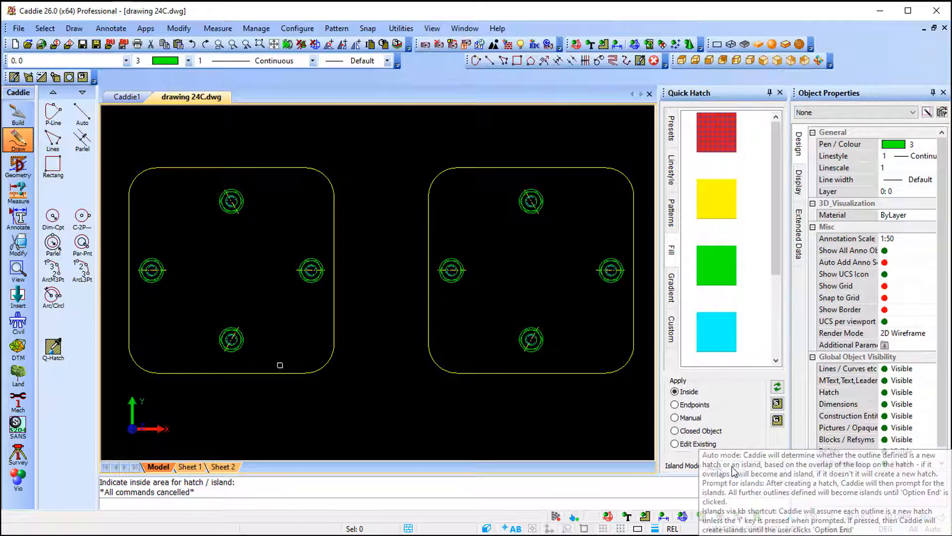
pyautogui.moveTo(681, 471)
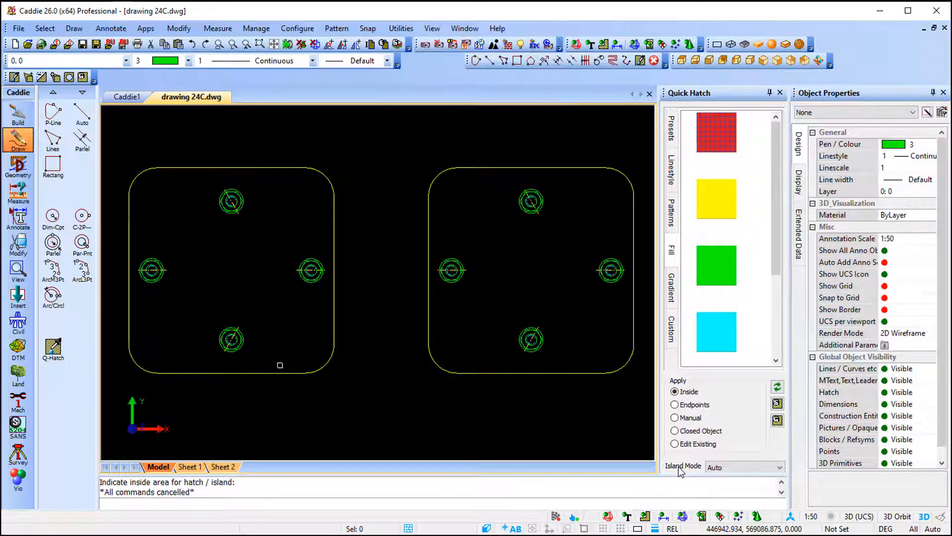
pyautogui.click(719, 137)
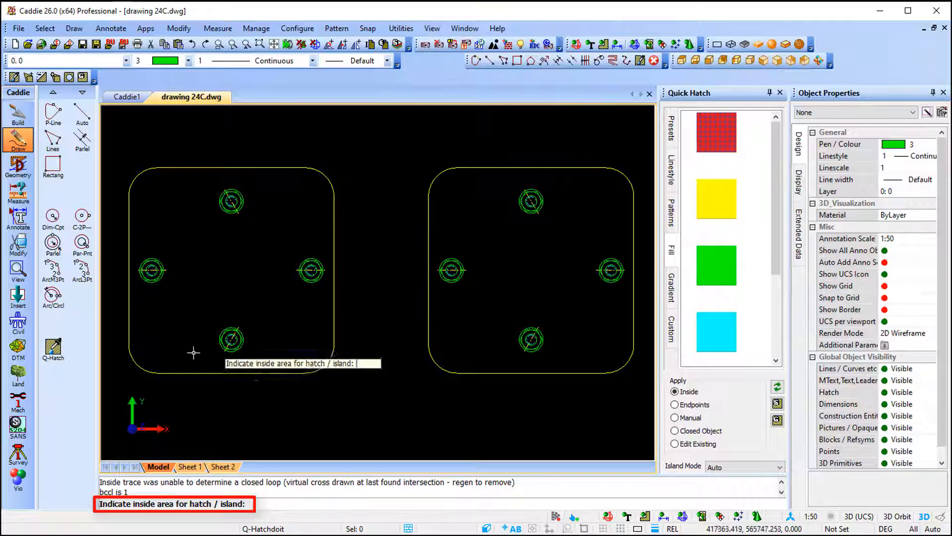
pyautogui.click(175, 368)
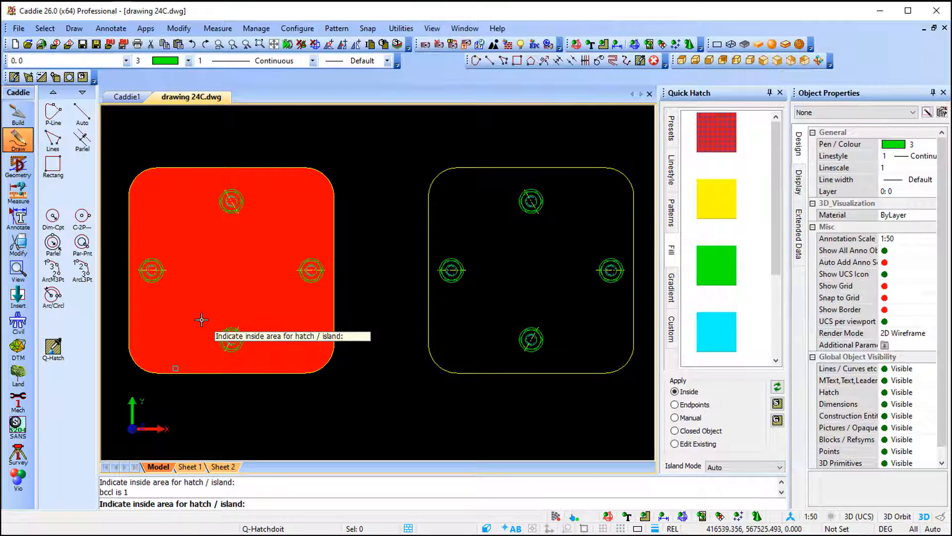
pyautogui.click(232, 192)
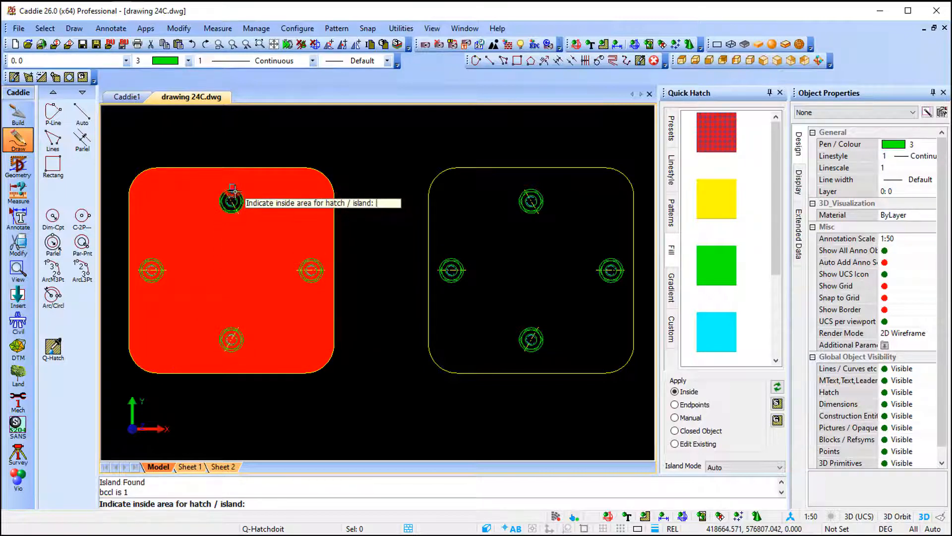
pyautogui.click(311, 258)
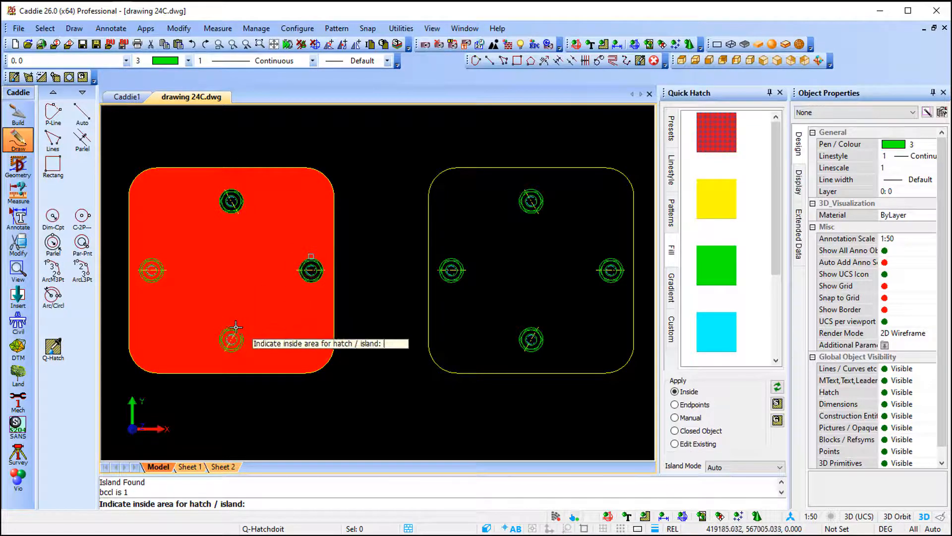
pyautogui.click(231, 326)
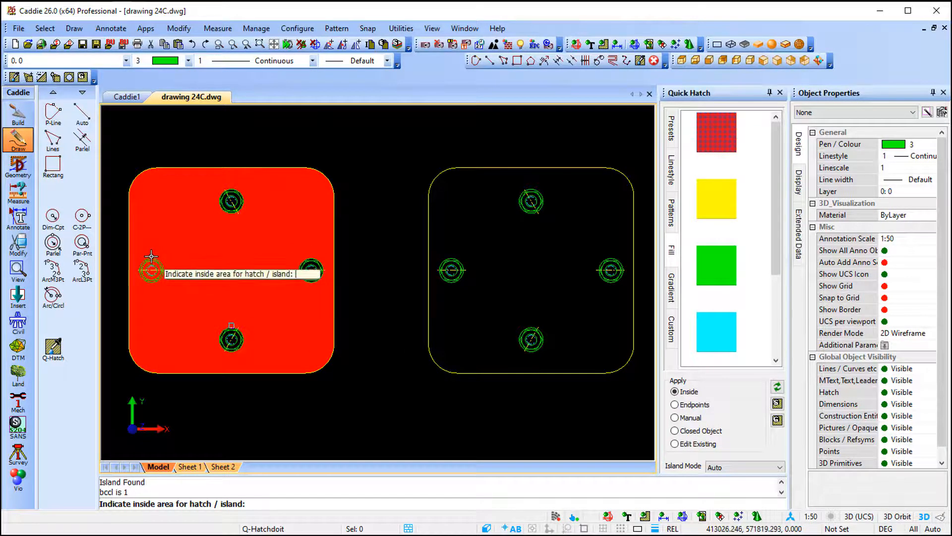
pyautogui.click(151, 256)
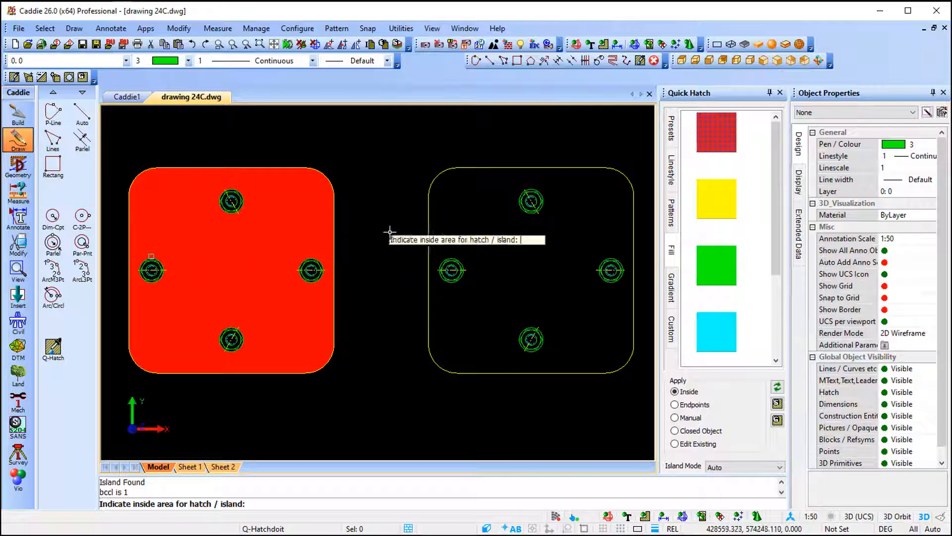
# Fill the right plate with the same solid red, make its four bolt circles islands, and end the hatching.
pyautogui.click(473, 362)
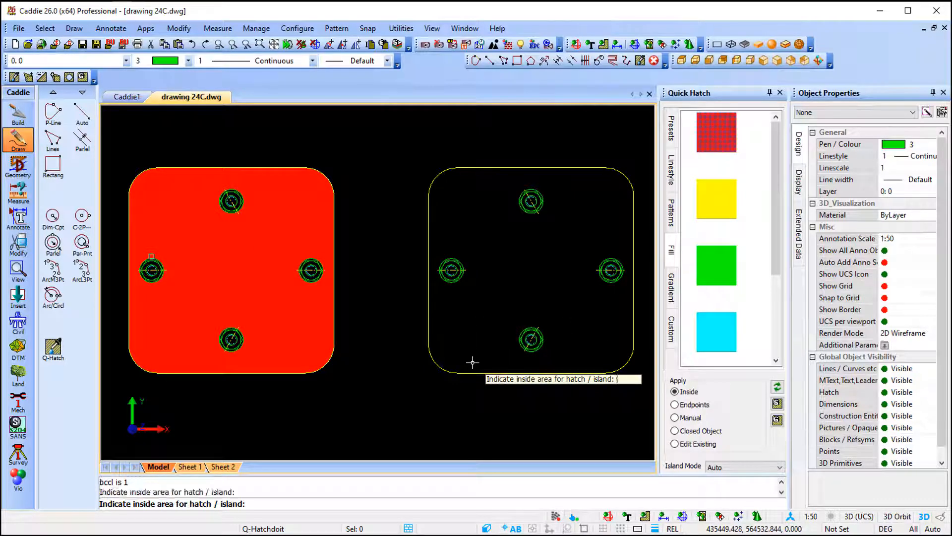
pyautogui.click(450, 256)
pyautogui.click(531, 187)
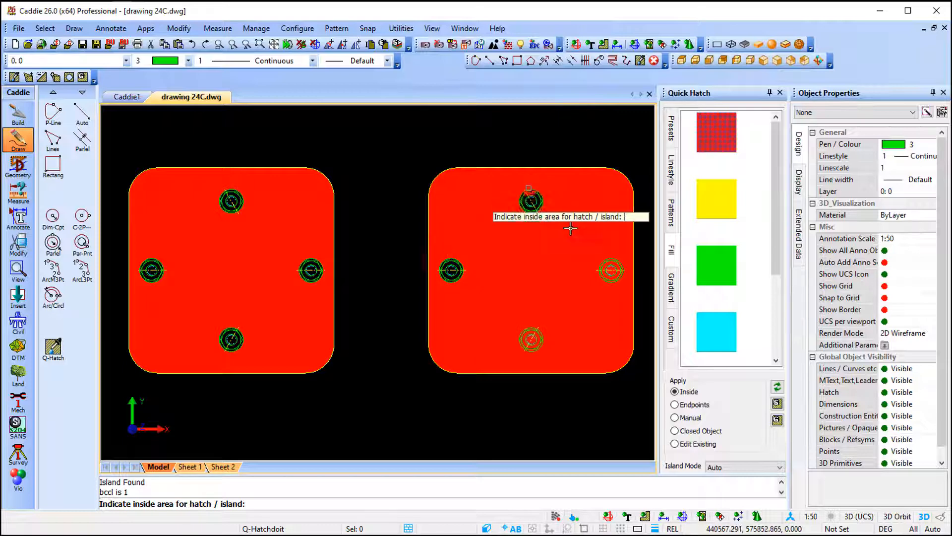
pyautogui.click(610, 256)
pyautogui.click(529, 325)
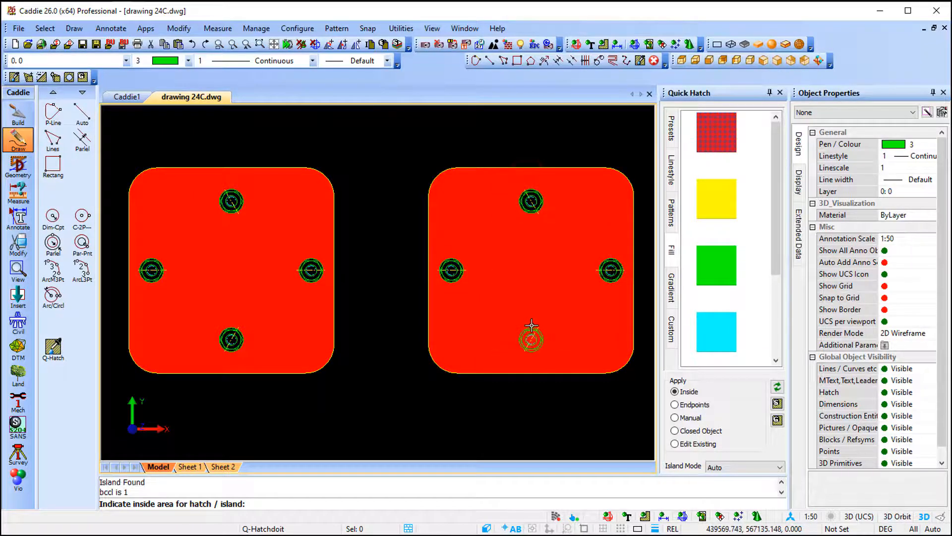
pyautogui.press('Escape')
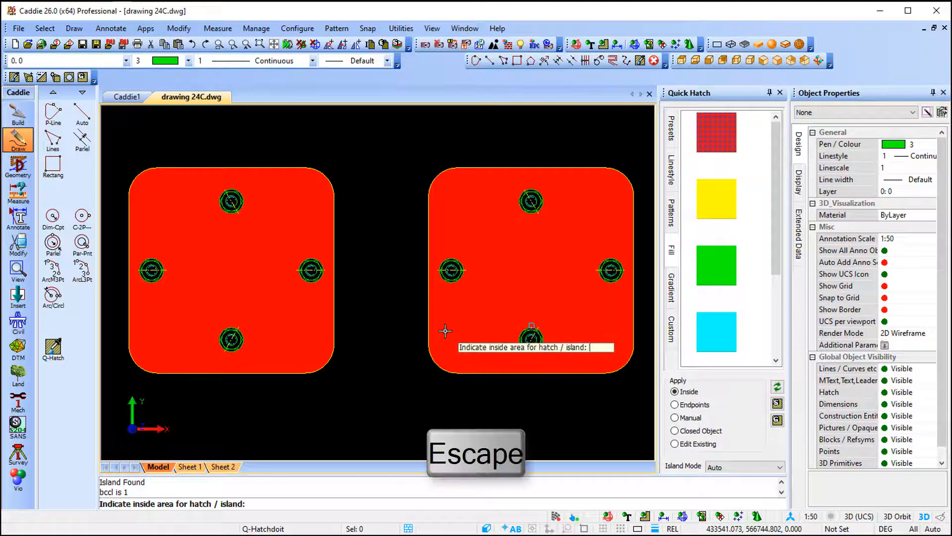
# Select the left and right plate hatches in turn to check whether they are separate objects.
pyautogui.click(234, 271)
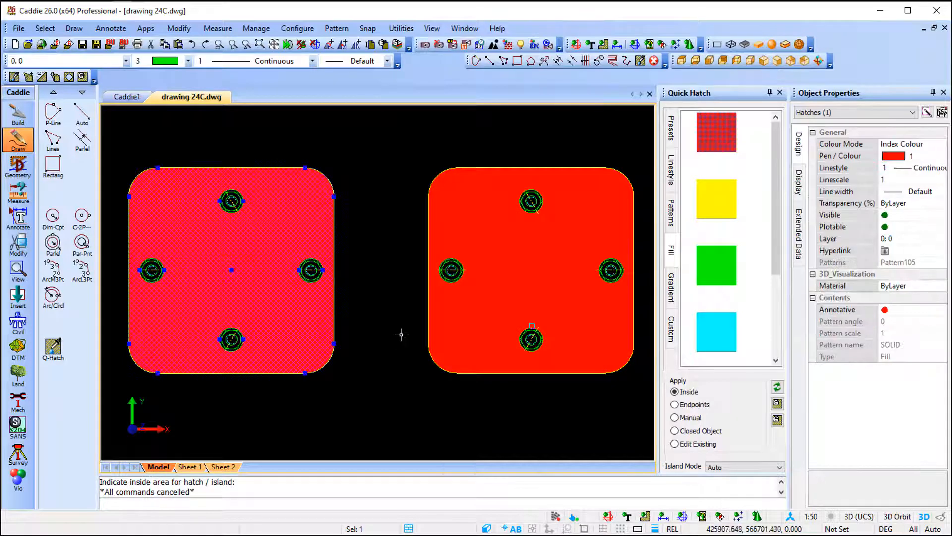
pyautogui.press('Escape')
pyautogui.click(513, 262)
pyautogui.press('Escape')
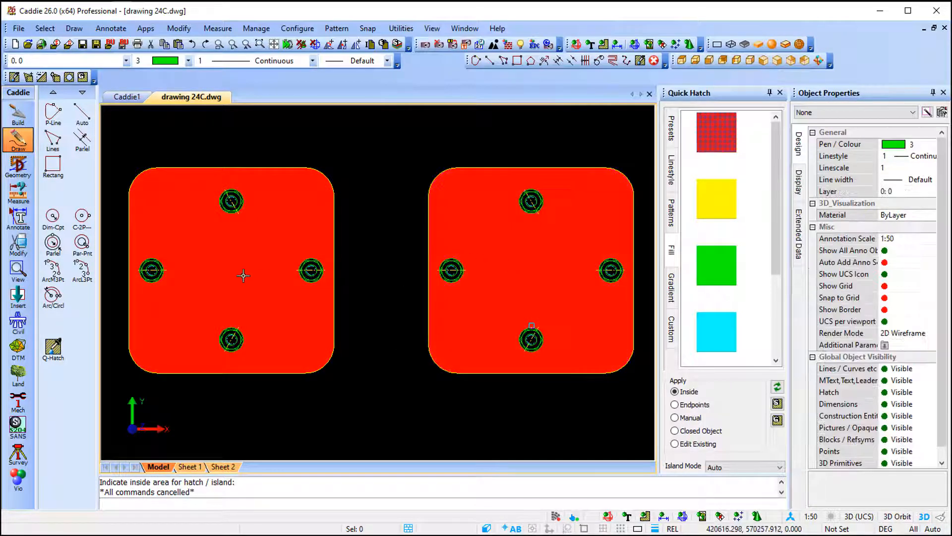
pyautogui.click(226, 278)
pyautogui.press('Escape')
pyautogui.click(515, 278)
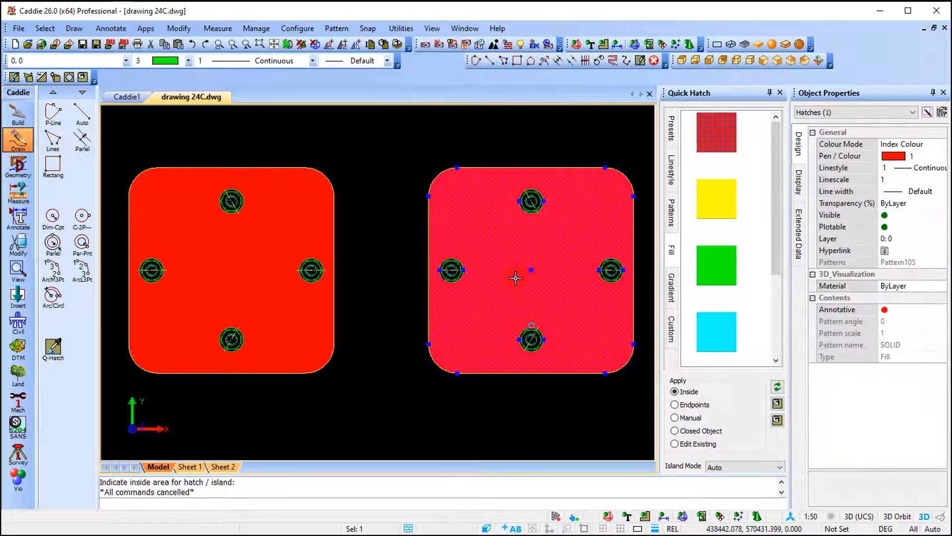
pyautogui.press('Escape')
pyautogui.click(262, 290)
pyautogui.press('Escape')
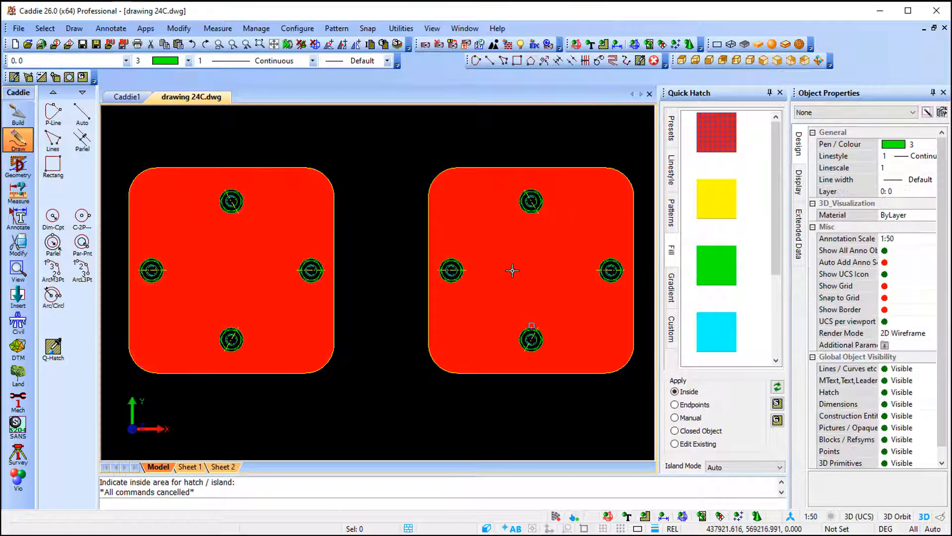
pyautogui.click(513, 268)
pyautogui.press('Escape')
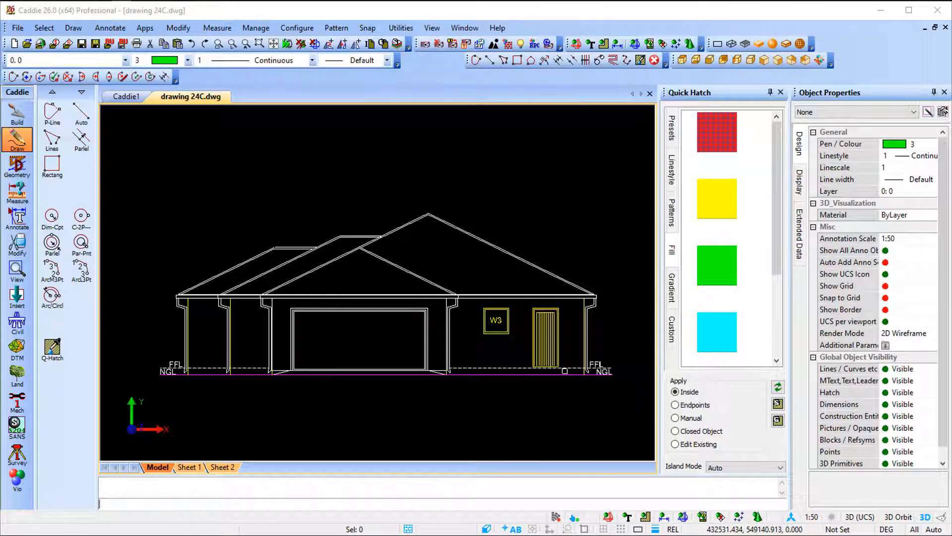
# Set Island Mode to Prompt for Islands and fill the elevation's four wall areas with solid red as one hatch.
pyautogui.click(748, 468)
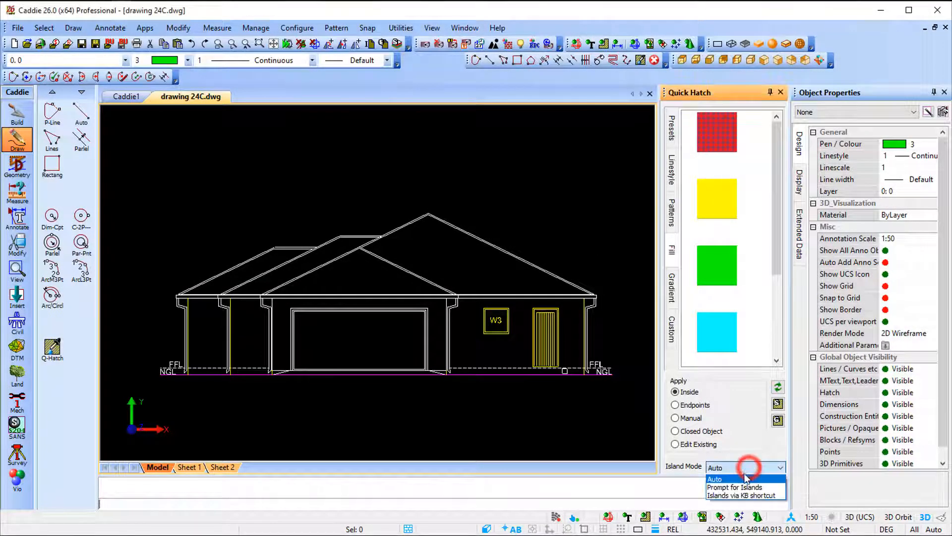
pyautogui.click(744, 483)
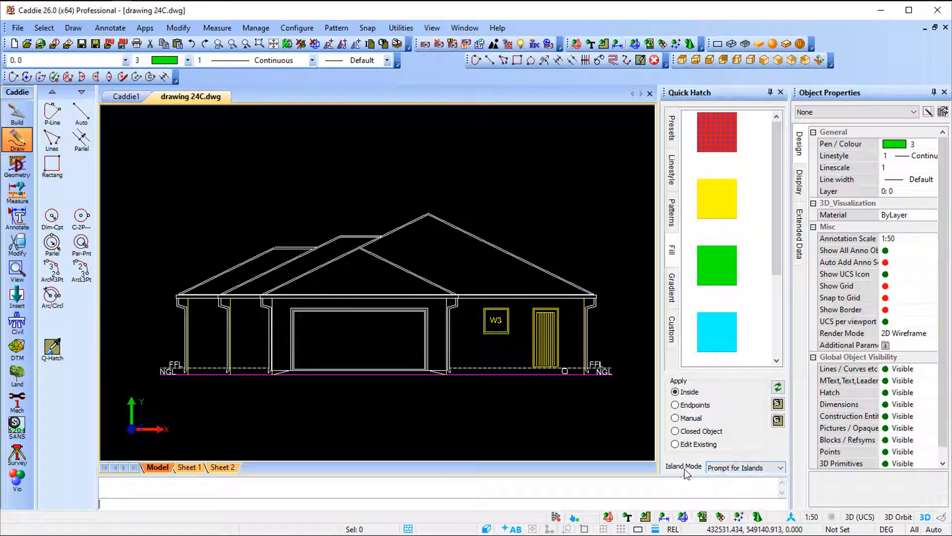
pyautogui.moveTo(681, 472)
pyautogui.click(718, 145)
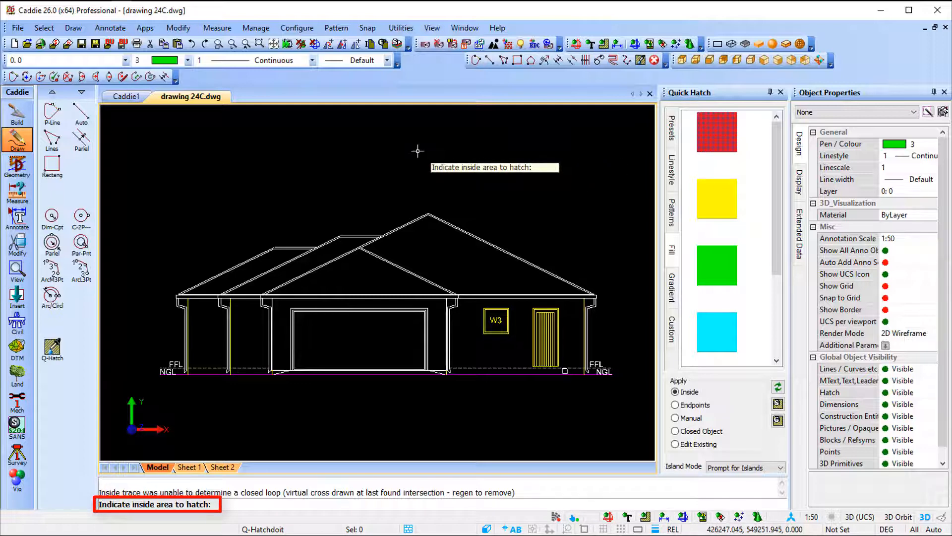
pyautogui.click(206, 361)
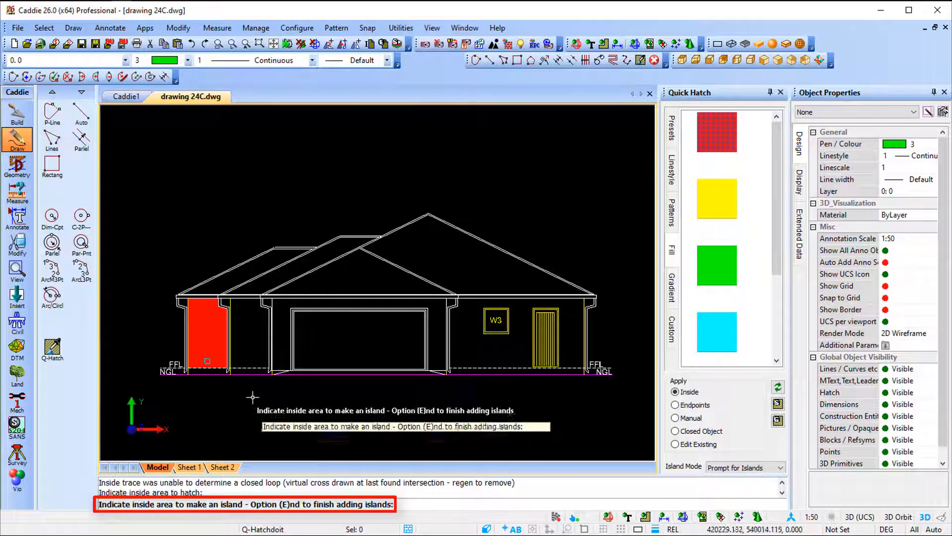
pyautogui.click(247, 363)
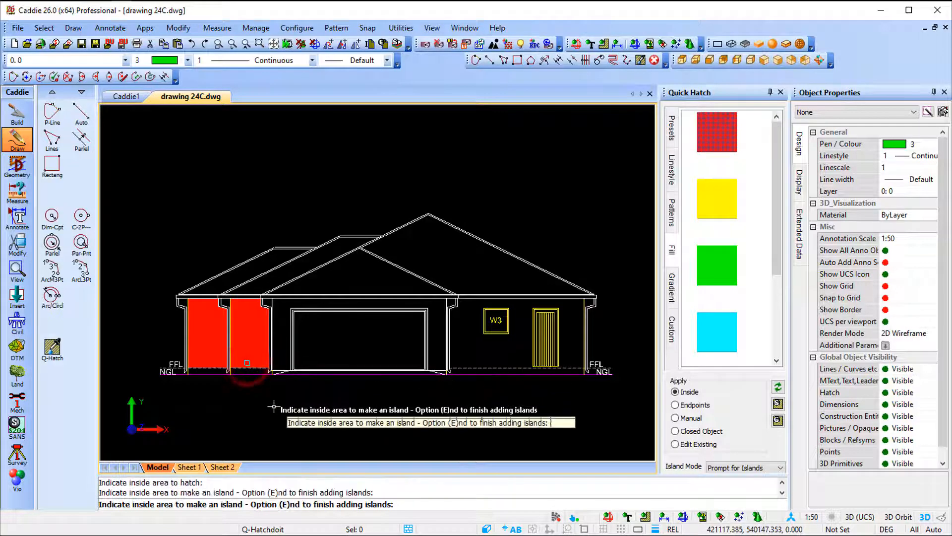
pyautogui.click(279, 367)
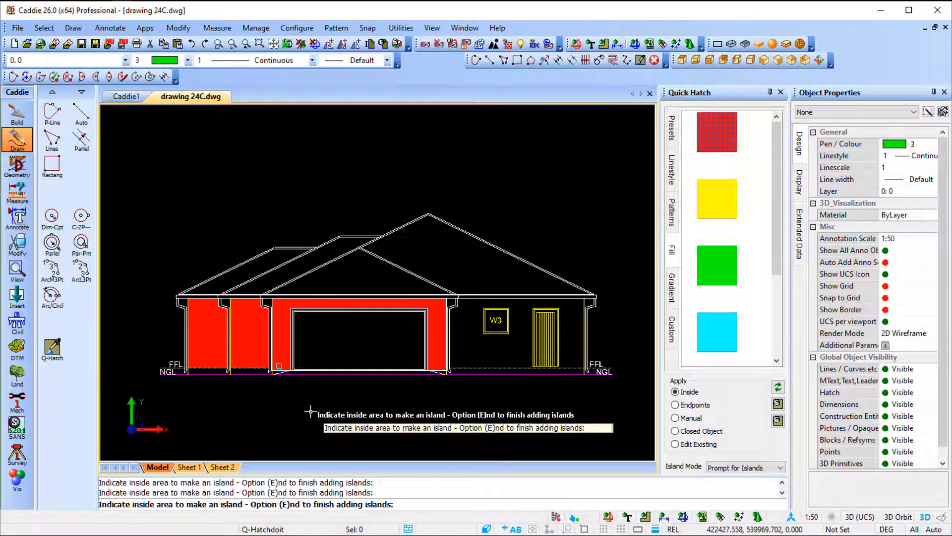
pyautogui.click(459, 365)
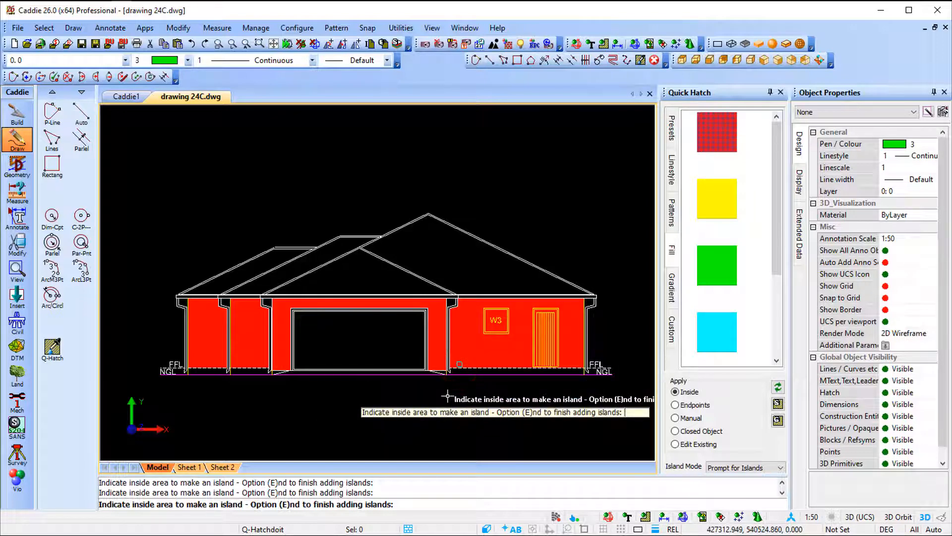
# Make window W3 and the entrance door islands in the red wall hatch and finish adding islands.
pyautogui.scroll(3, 497, 312)
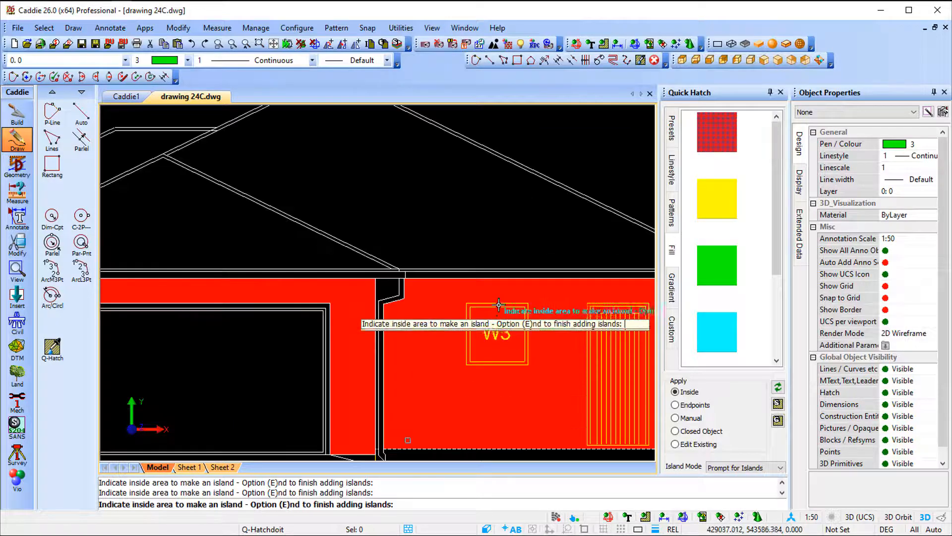
pyautogui.click(500, 299)
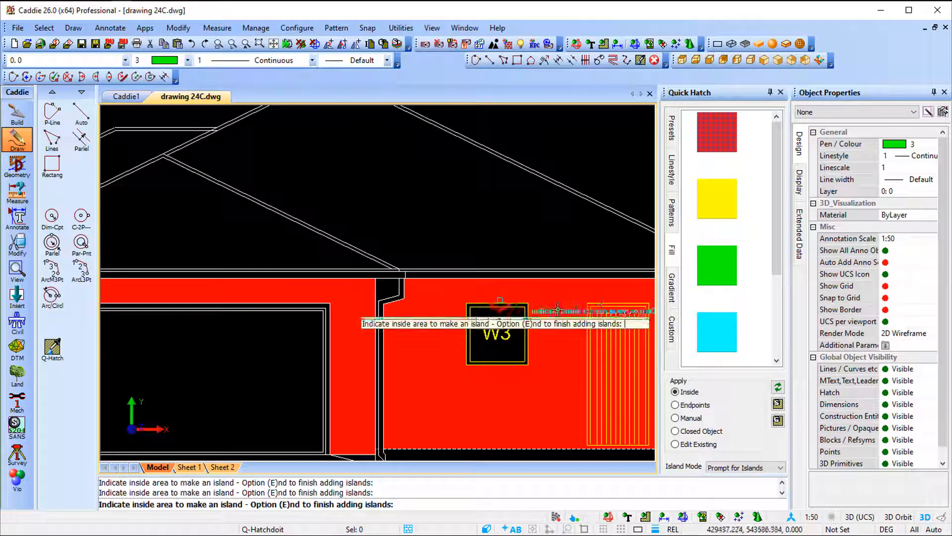
pyautogui.click(610, 299)
pyautogui.scroll(-5, 372, 395)
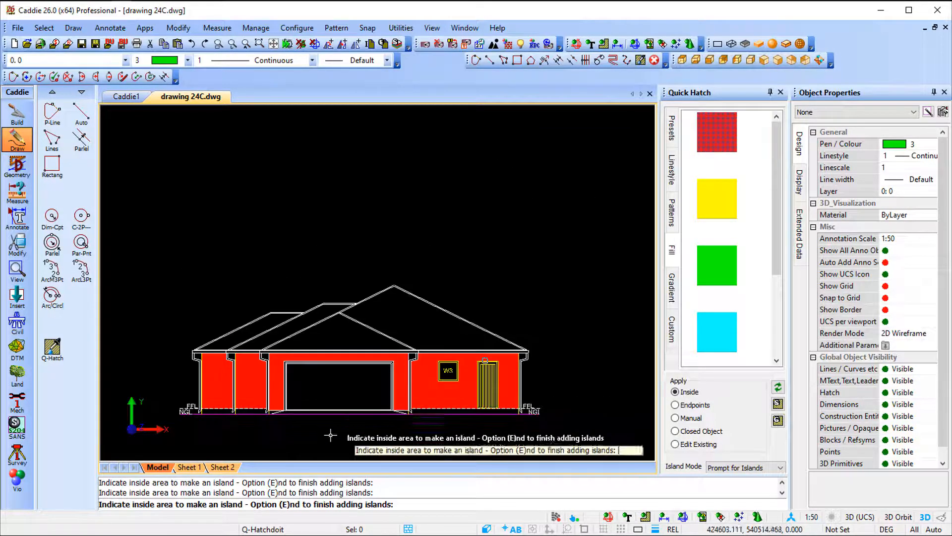
pyautogui.press('e')
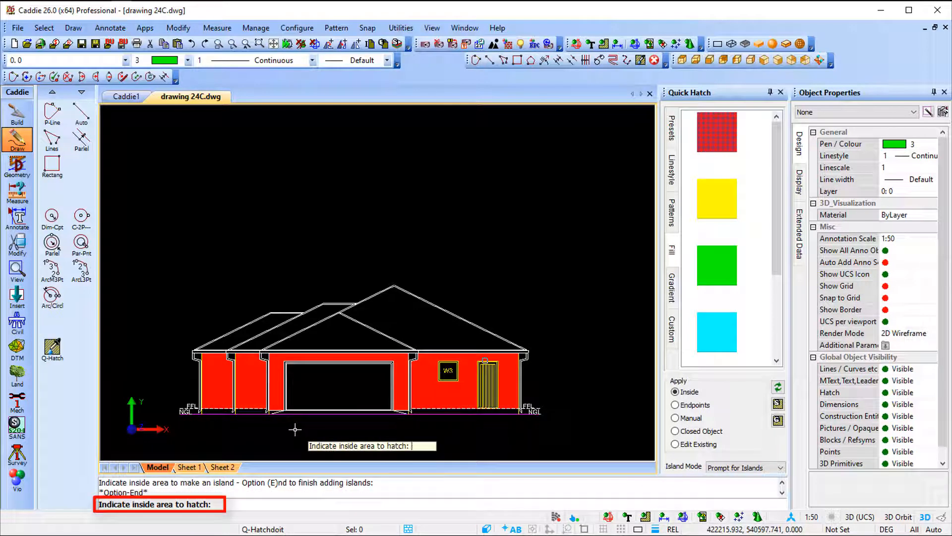
# Fill all the roof sections of the elevation with solid red as a second linked hatch and end the hatching.
pyautogui.click(230, 338)
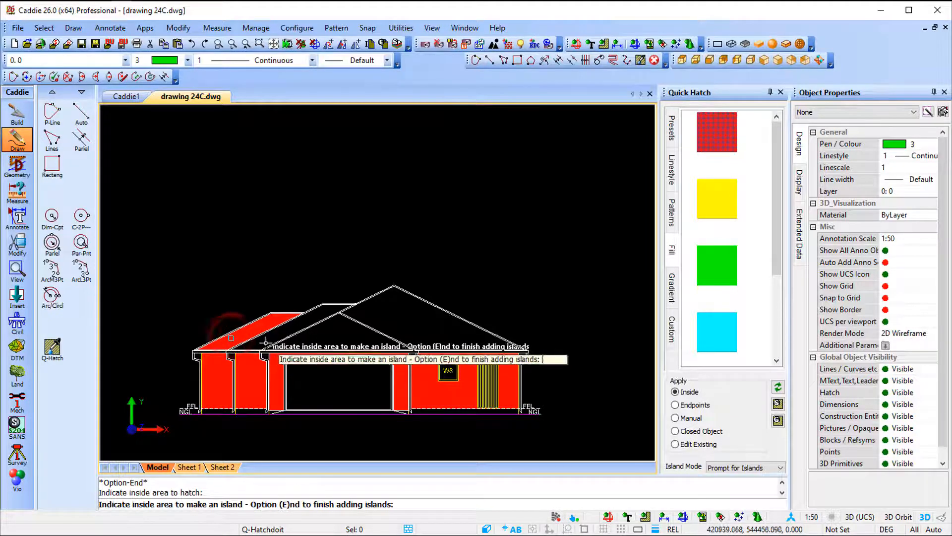
pyautogui.click(301, 341)
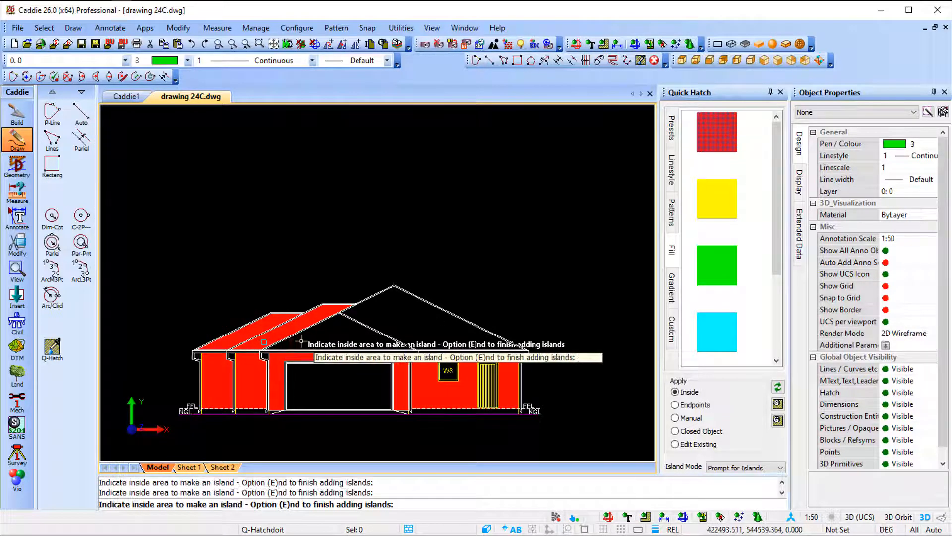
pyautogui.click(382, 319)
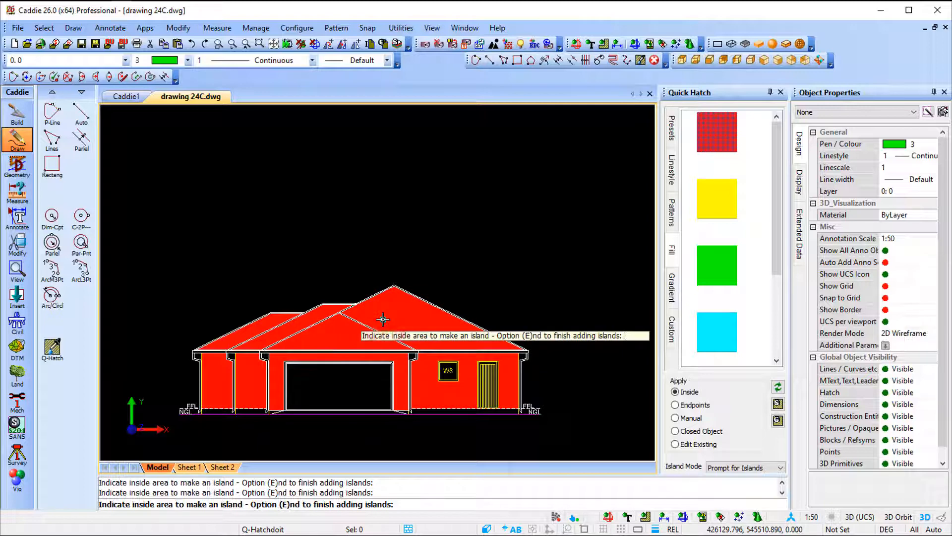
pyautogui.press('e')
pyautogui.press('Escape')
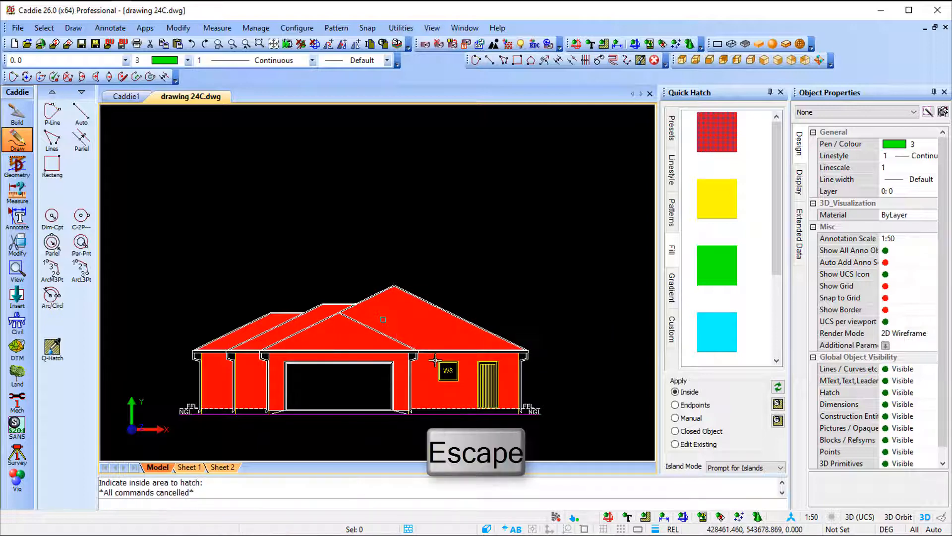
# Select the wall hatch and the roof hatch in turn to check which areas are linked.
pyautogui.click(442, 392)
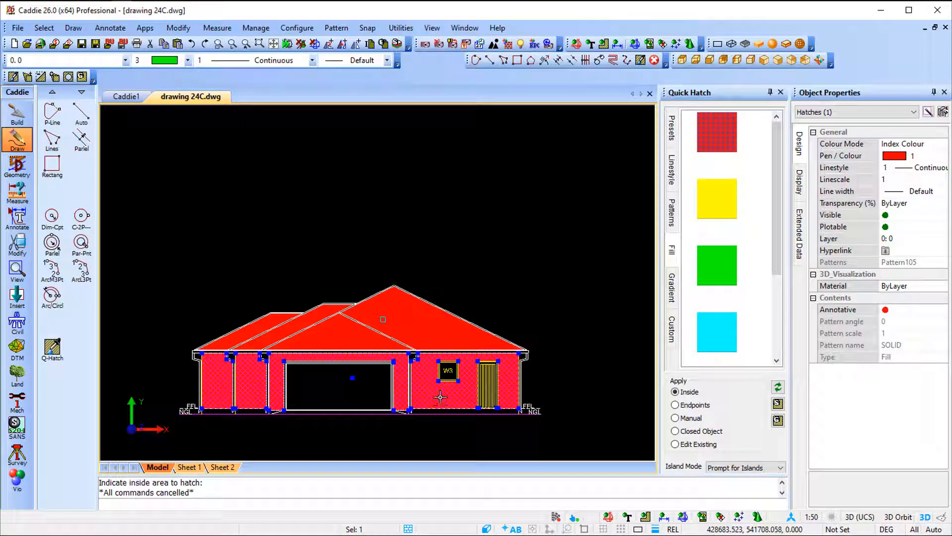
pyautogui.press('Escape')
pyautogui.click(431, 327)
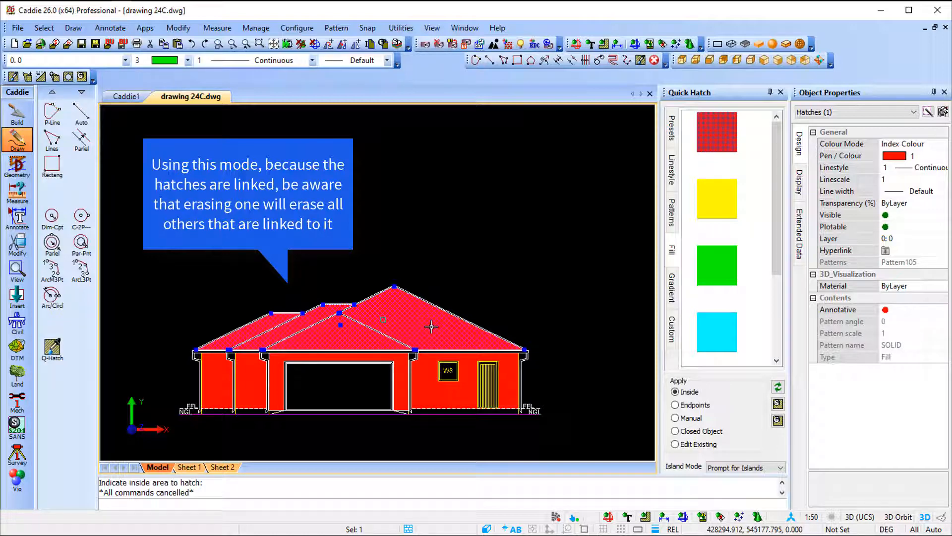
pyautogui.press('Delete')
# Change the existing red wall hatch to the AR-B816 (0.8) block pattern using the Edit Existing mode.
pyautogui.scroll(2, 392, 424)
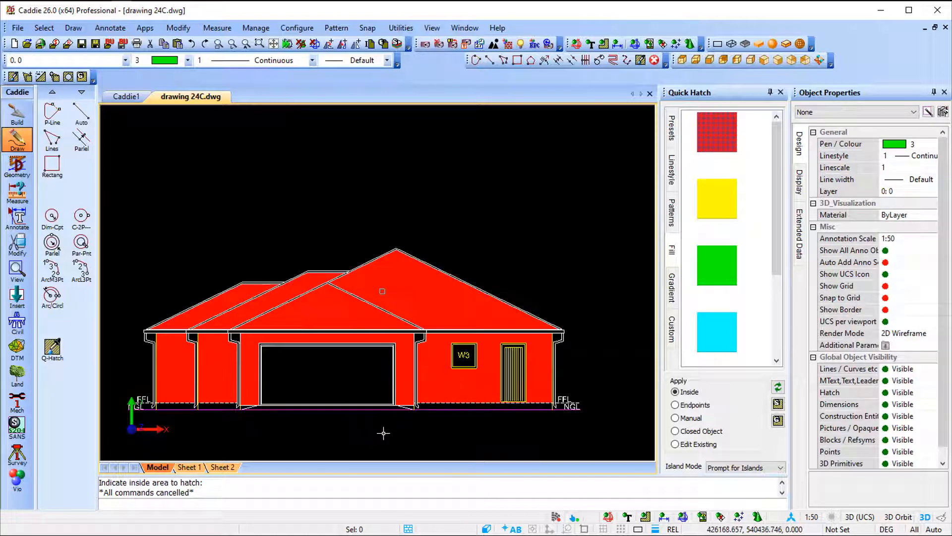
pyautogui.moveTo(384, 433); pyautogui.dragTo(392, 386, button='middle')
pyautogui.click(673, 215)
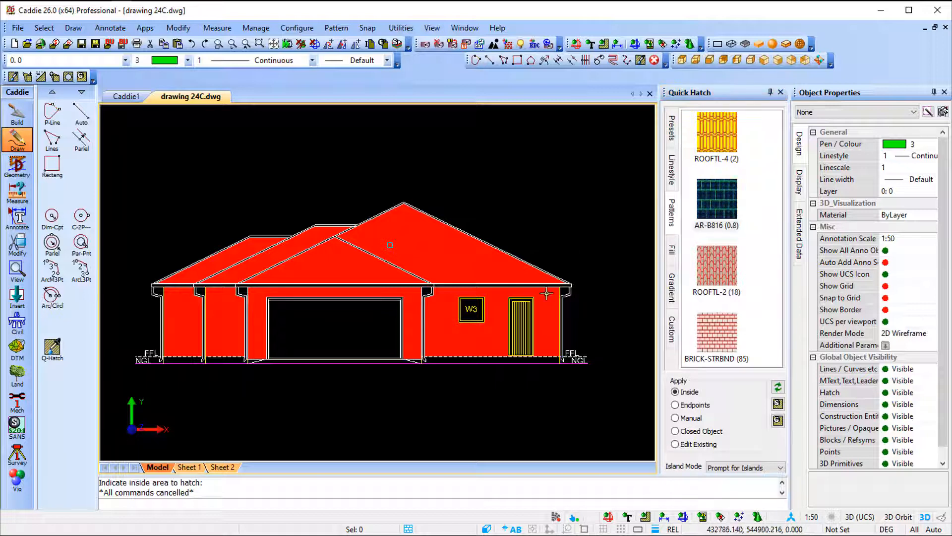
pyautogui.click(719, 207)
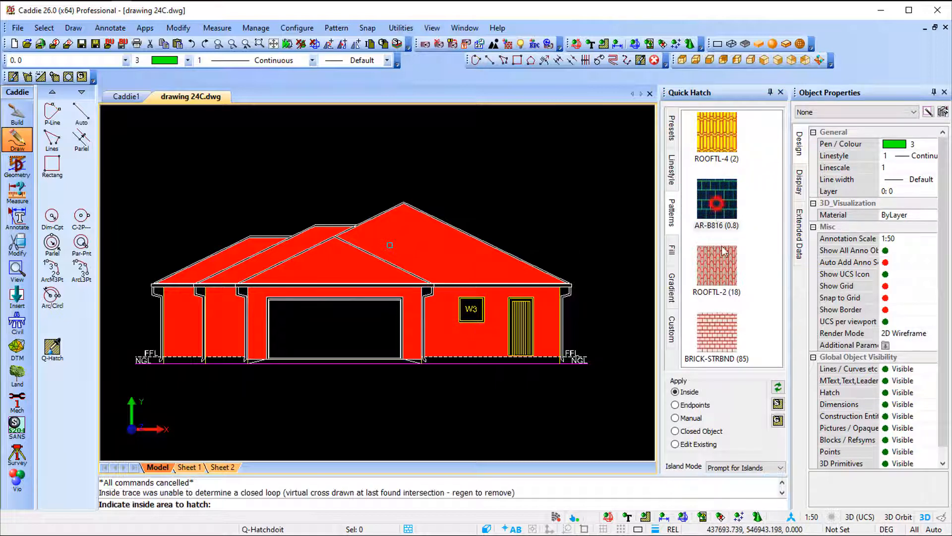
pyautogui.click(701, 445)
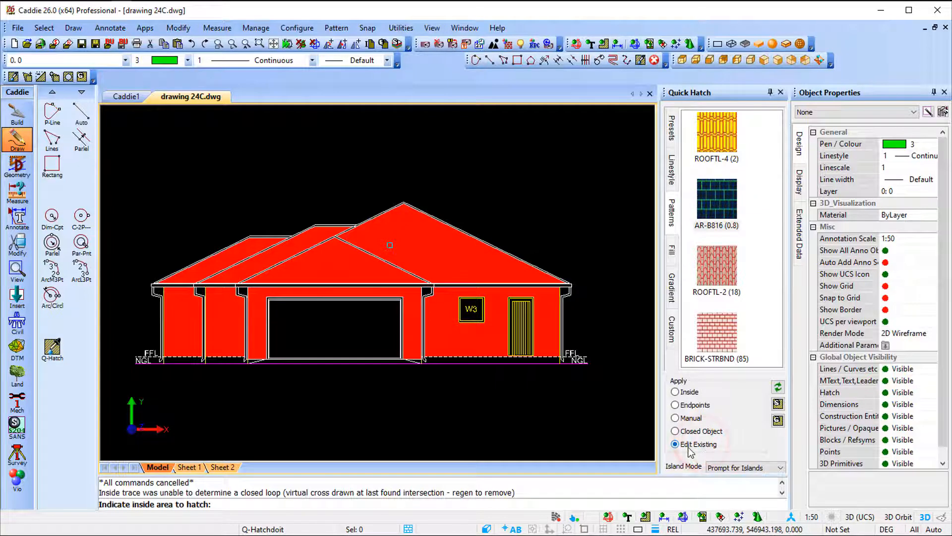
pyautogui.click(715, 196)
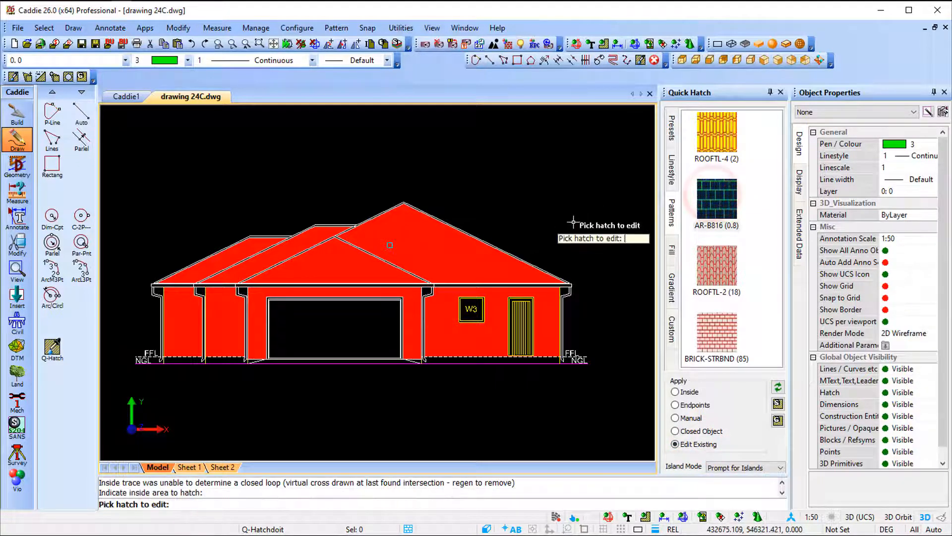
pyautogui.click(448, 346)
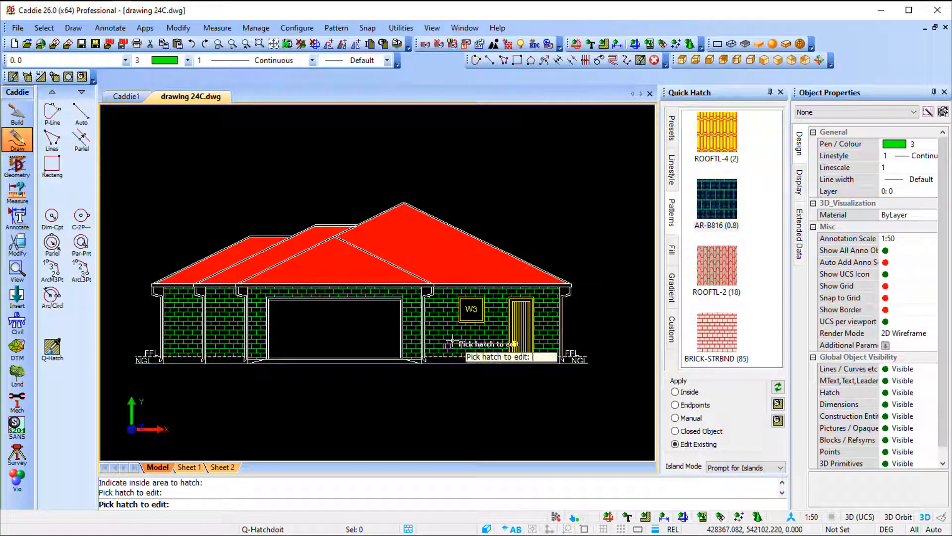
pyautogui.press('Escape')
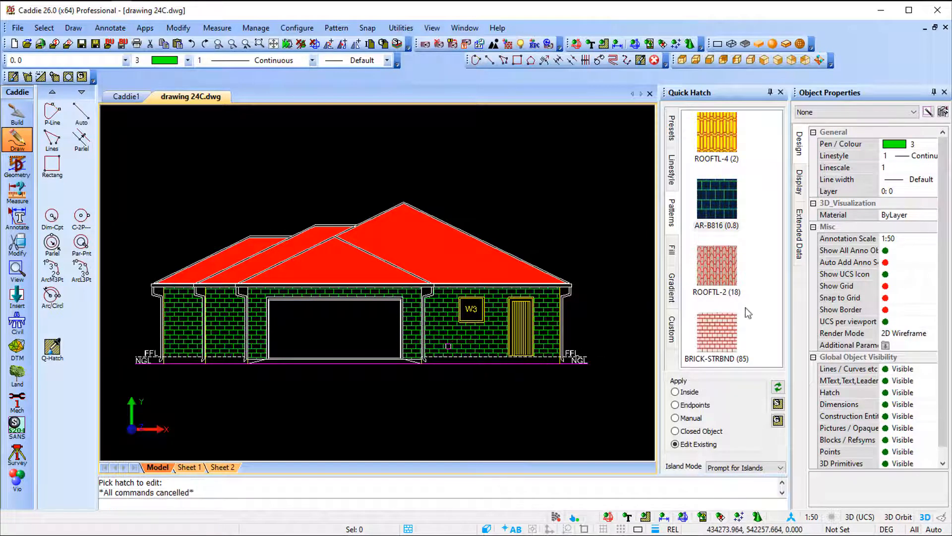
# Change the existing red roof hatch to the ROOFTL-2 (18) tile pattern.
pyautogui.click(706, 268)
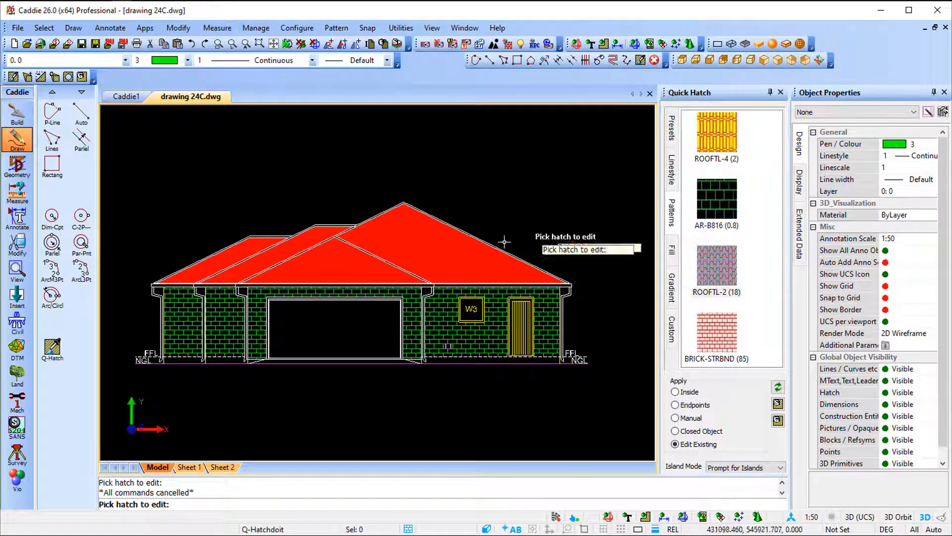
pyautogui.click(466, 266)
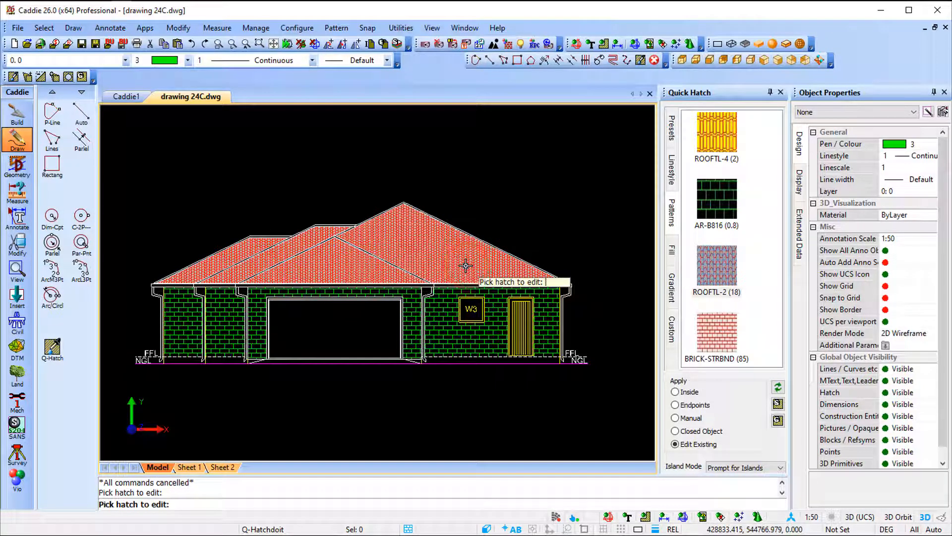
pyautogui.rightClick(467, 266)
pyautogui.click(411, 253)
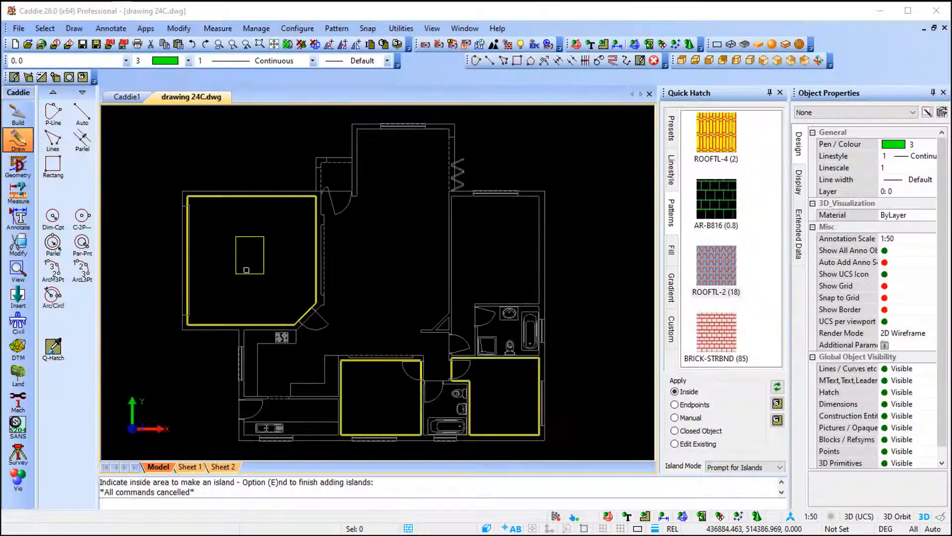
# Set Island Mode to Islands via KB shortcut and fill the large room outlined in yellow on the floor plan with solid red.
pyautogui.click(749, 468)
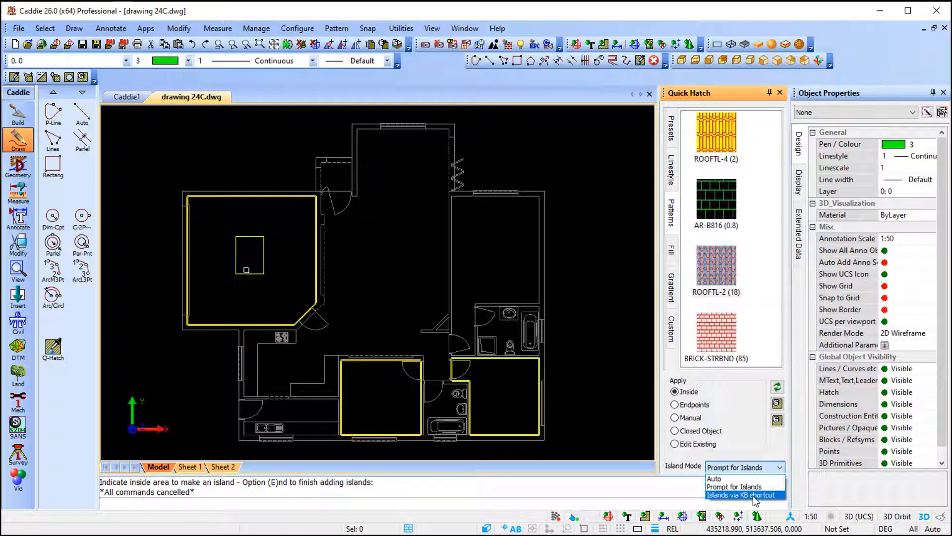
pyautogui.click(755, 495)
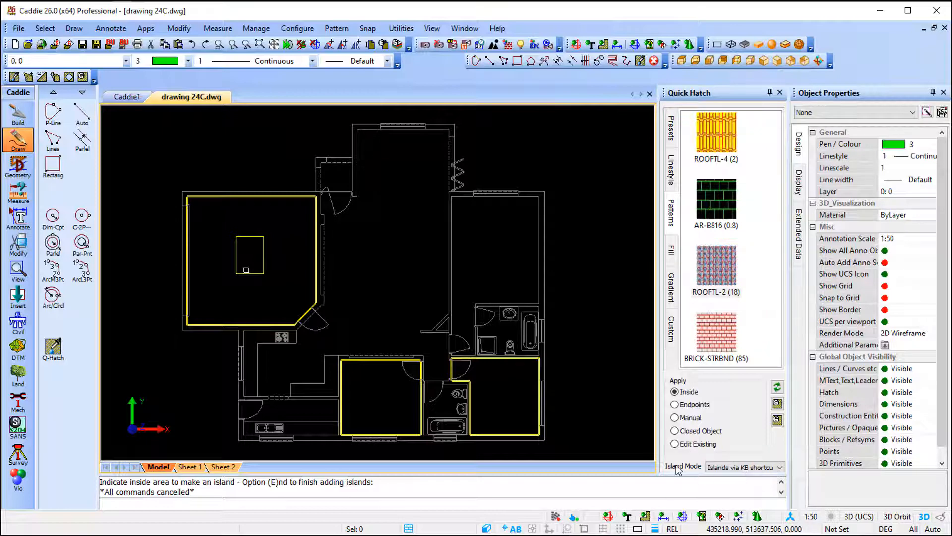
pyautogui.moveTo(678, 469)
pyautogui.click(672, 250)
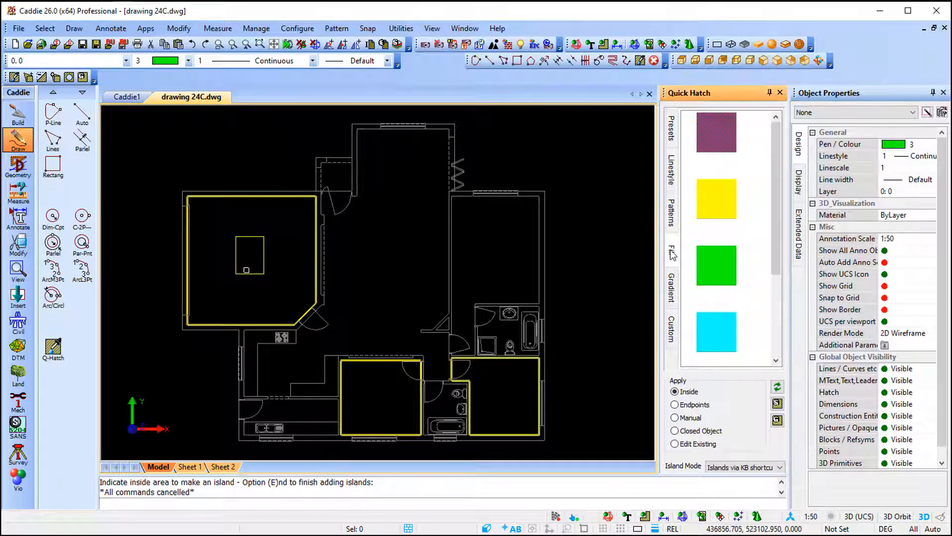
pyautogui.click(720, 138)
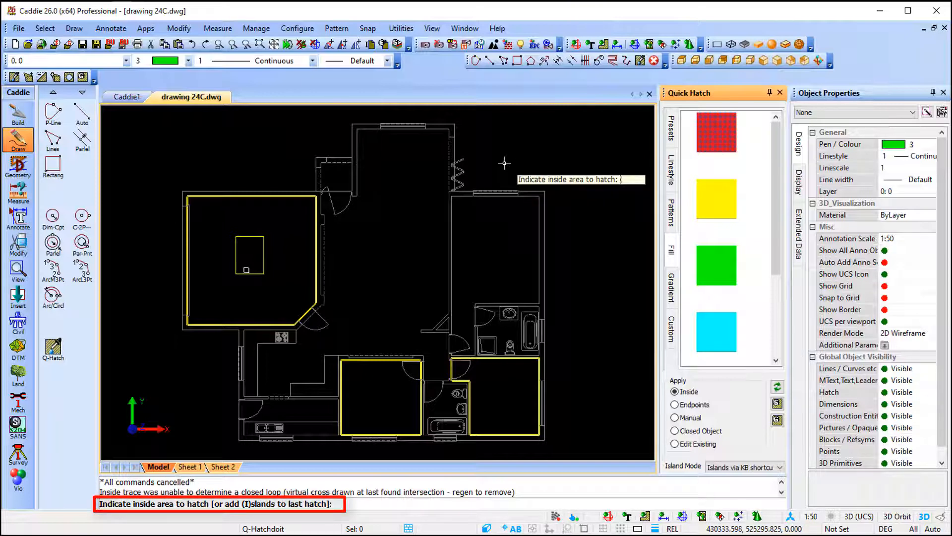
pyautogui.click(210, 325)
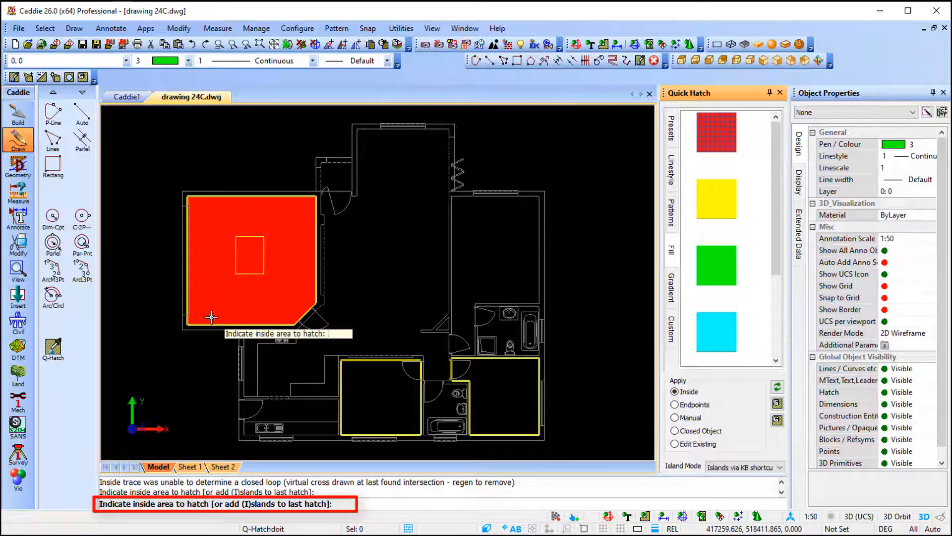
# Add the small rectangle in the middle of the red room as an island and finish adding islands.
pyautogui.press('i')
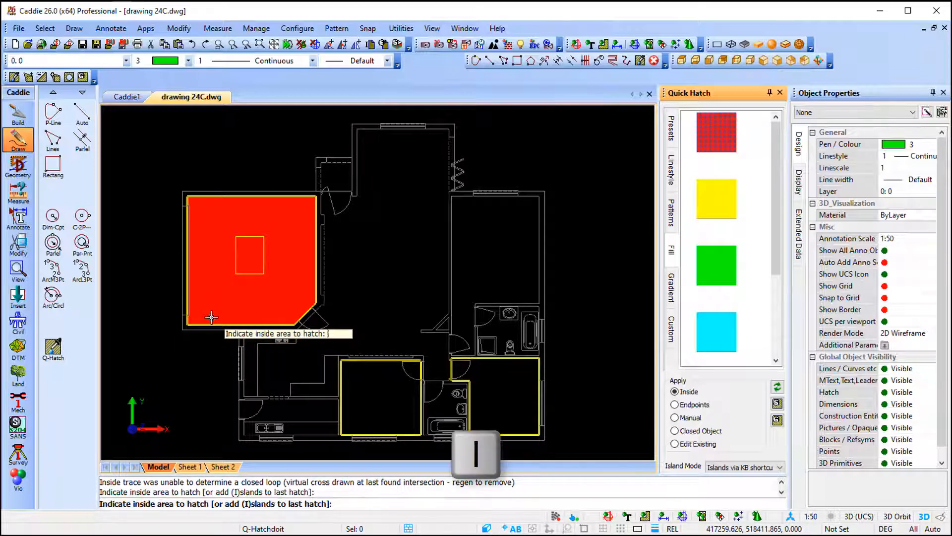
pyautogui.click(252, 267)
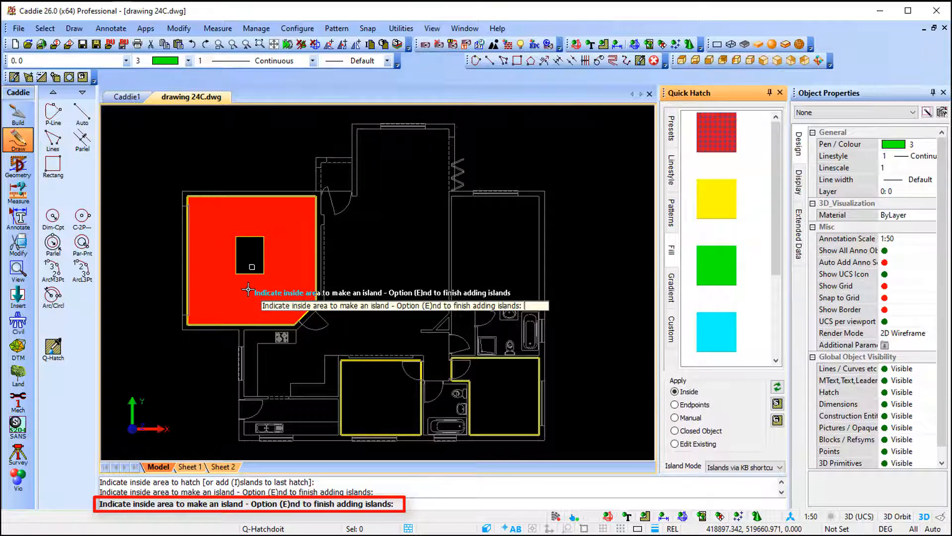
pyautogui.press('e')
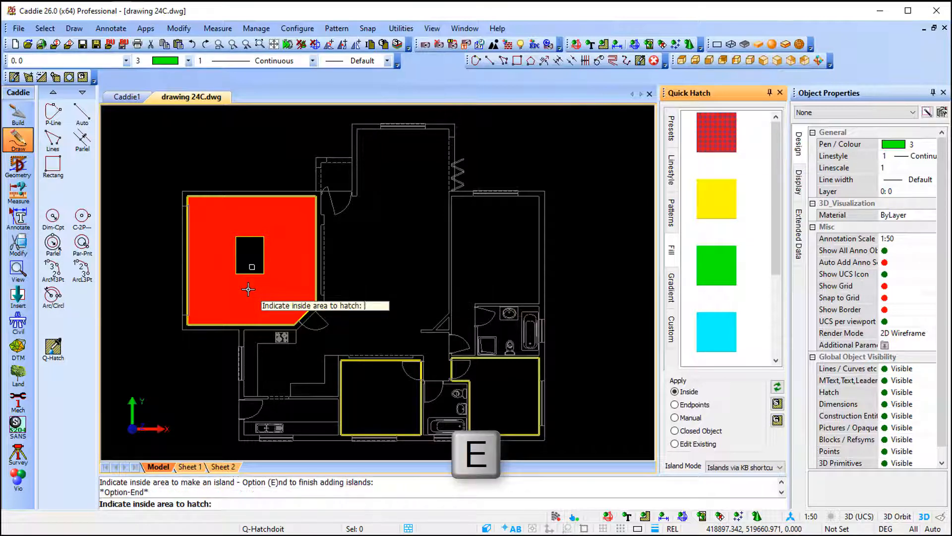
# Fill the two remaining yellow-outlined rooms on the floor plan with solid red and finish hatching.
pyautogui.click(357, 428)
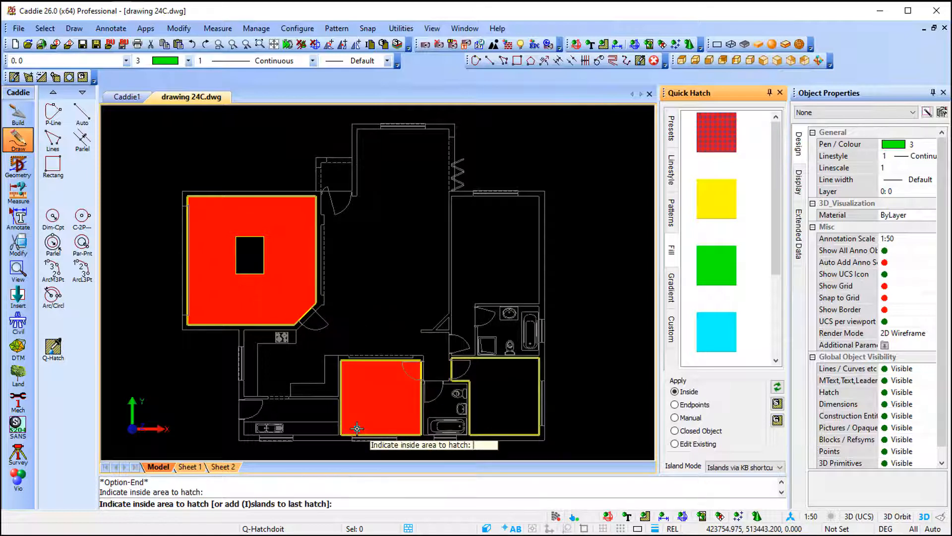
pyautogui.click(482, 427)
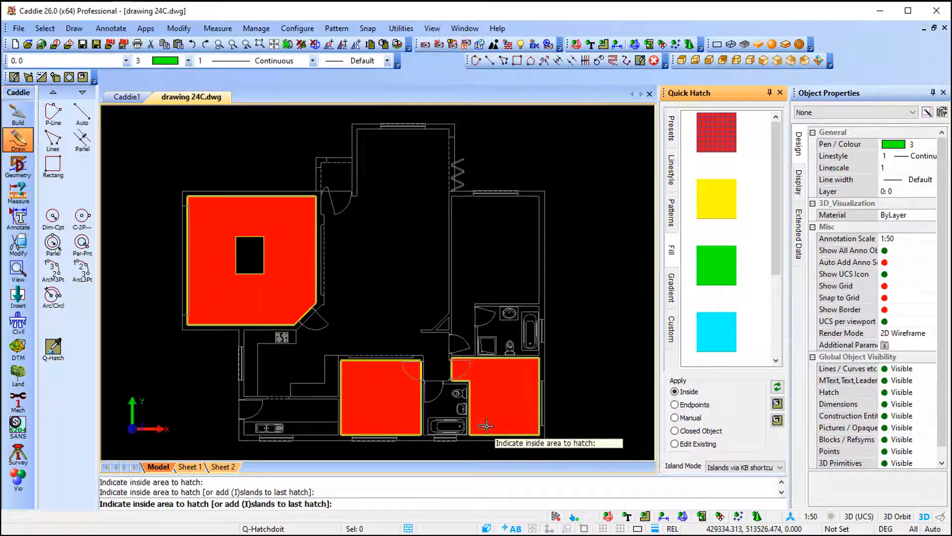
pyautogui.press('e')
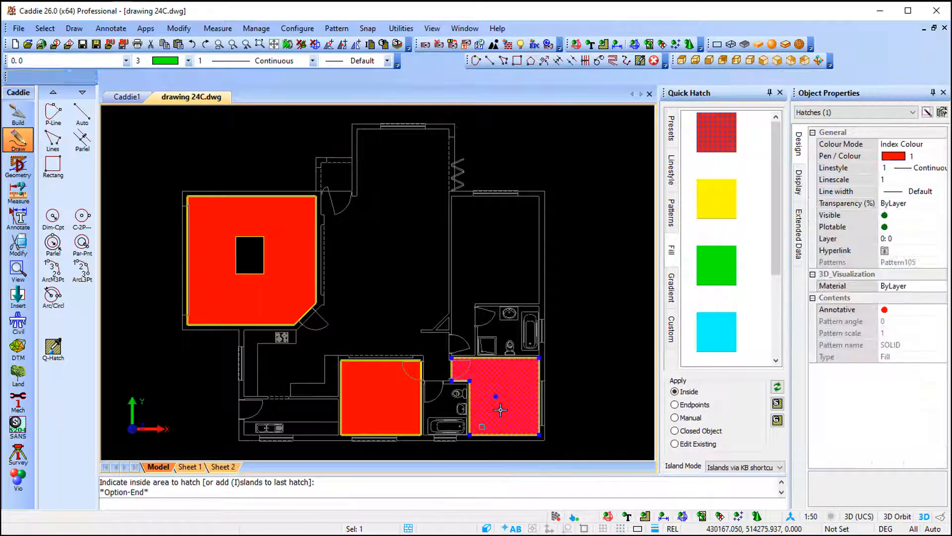
# Select the red room hatches one at a time to check that each is a separate object, clearing the selection after each.
pyautogui.click(498, 411)
pyautogui.click(419, 418)
pyautogui.press('Escape')
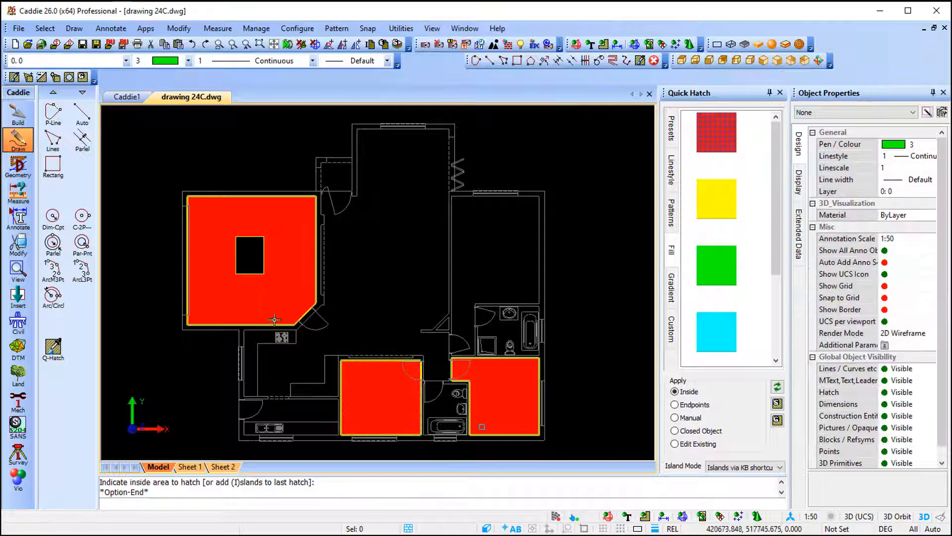
pyautogui.click(260, 299)
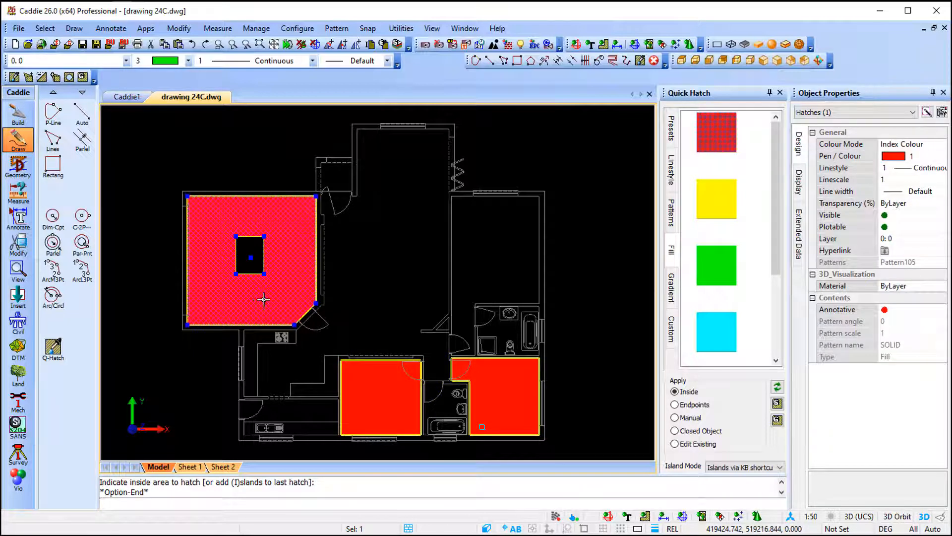
pyautogui.press('Escape')
# Use Edit Existing to change the L-shaped room's red fill to the green-lined Continuous (100) linestyle hatch.
pyautogui.click(693, 444)
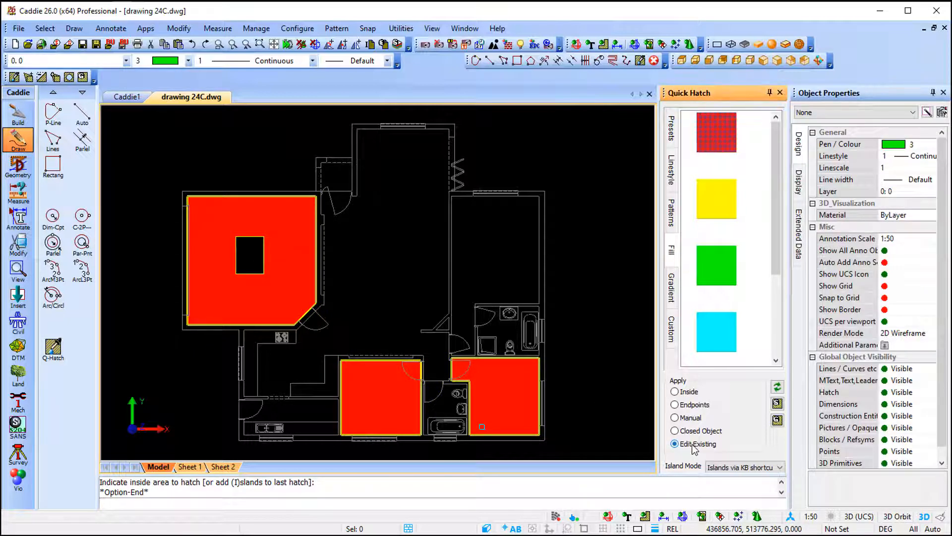
pyautogui.click(673, 182)
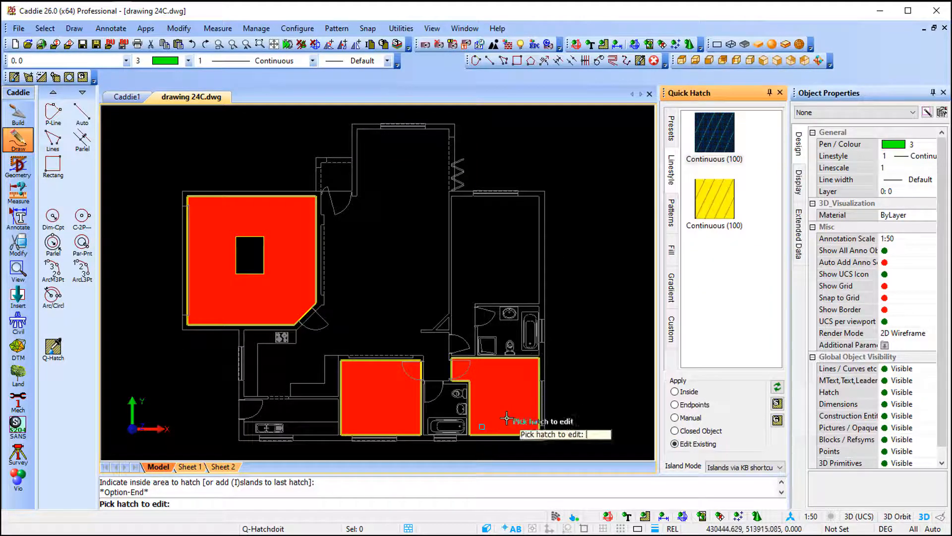
pyautogui.click(507, 419)
pyautogui.press('Escape')
# Change the square lower-middle room's red fill to the yellow Continuous (100) linestyle hatch and end editing.
pyautogui.click(723, 217)
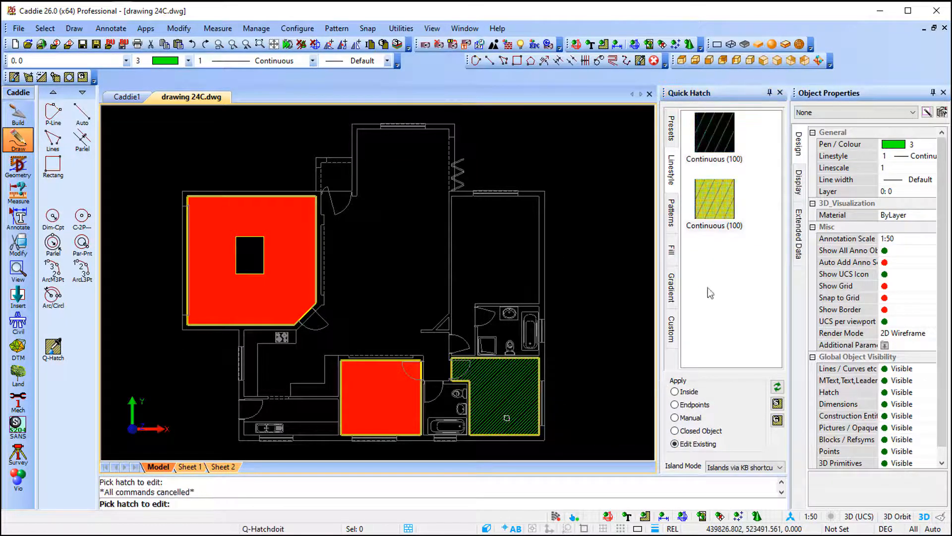
pyautogui.click(371, 398)
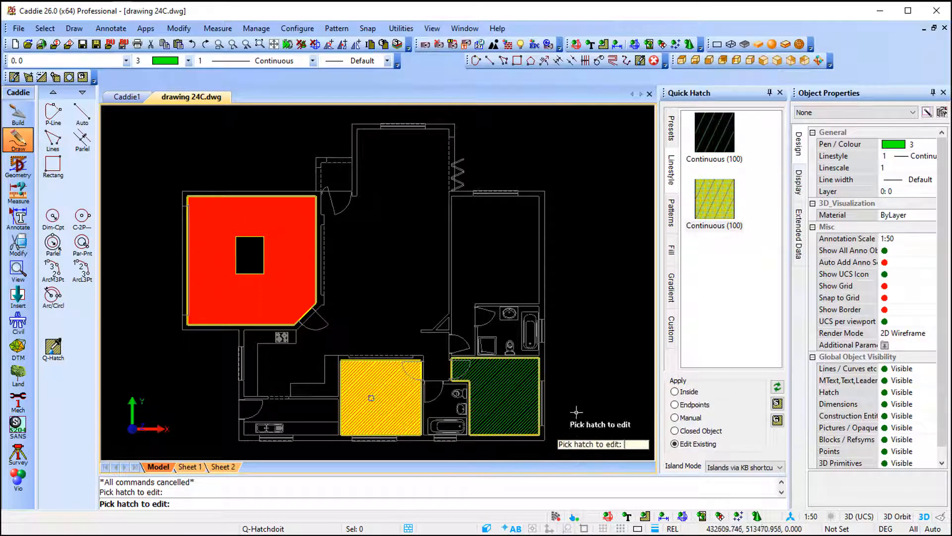
pyautogui.press('Escape')
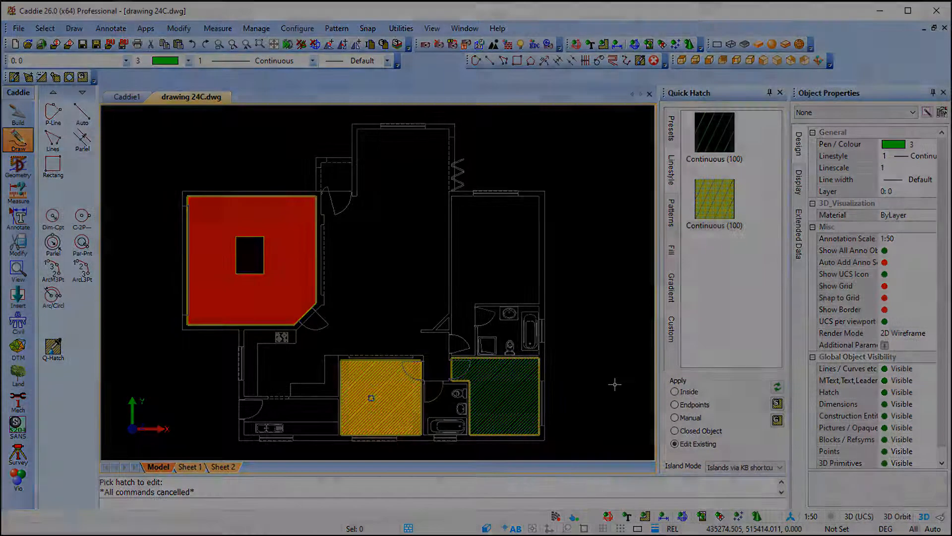